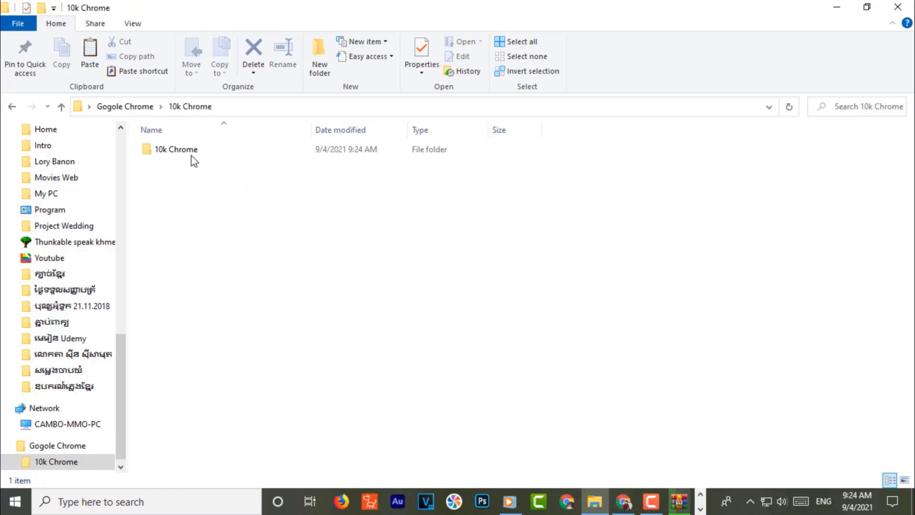
- Open the inner 10k Chrome folder, view its shortcuts as Large icons, and select them all
{"action": "double_click", "coordinate": [191, 155]}
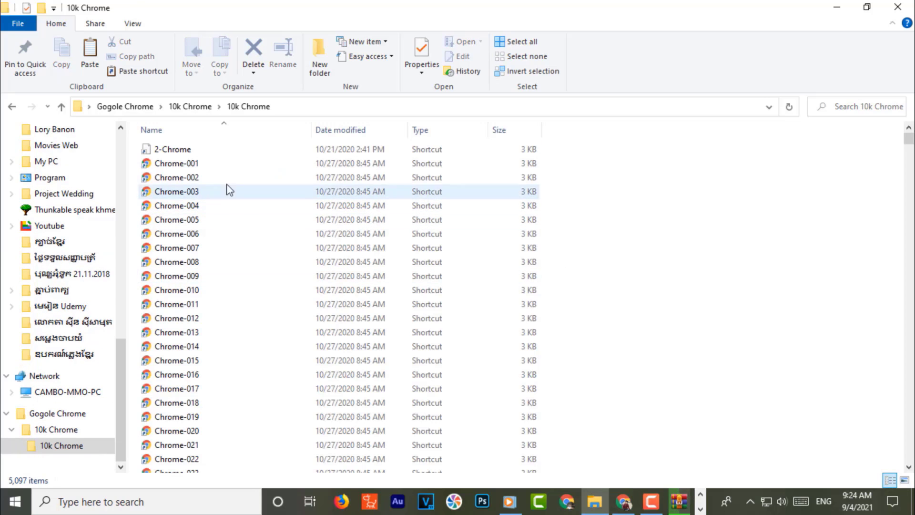
{"action": "left_click", "coordinate": [904, 480]}
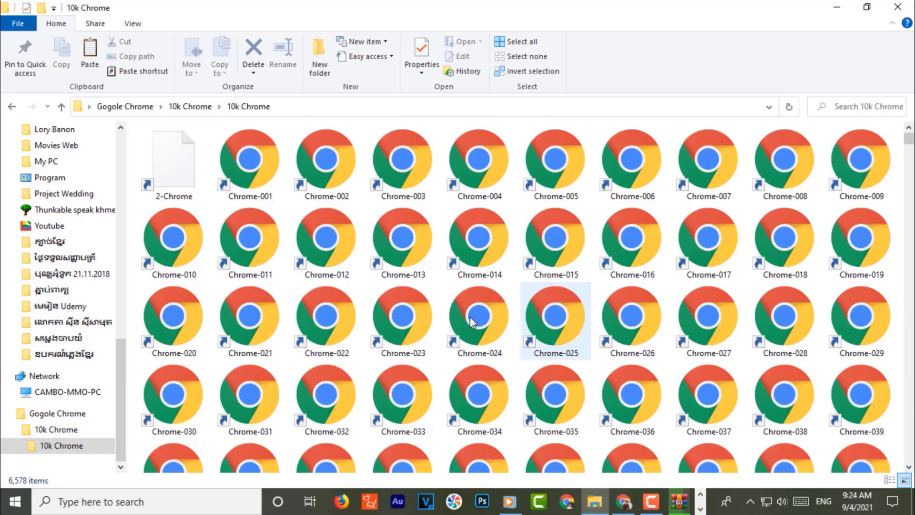
{"action": "left_click", "coordinate": [478, 256]}
{"action": "key", "text": "ctrl+a"}
{"action": "left_click_drag", "start_coordinate": [486, 234], "coordinate": [459, 246]}
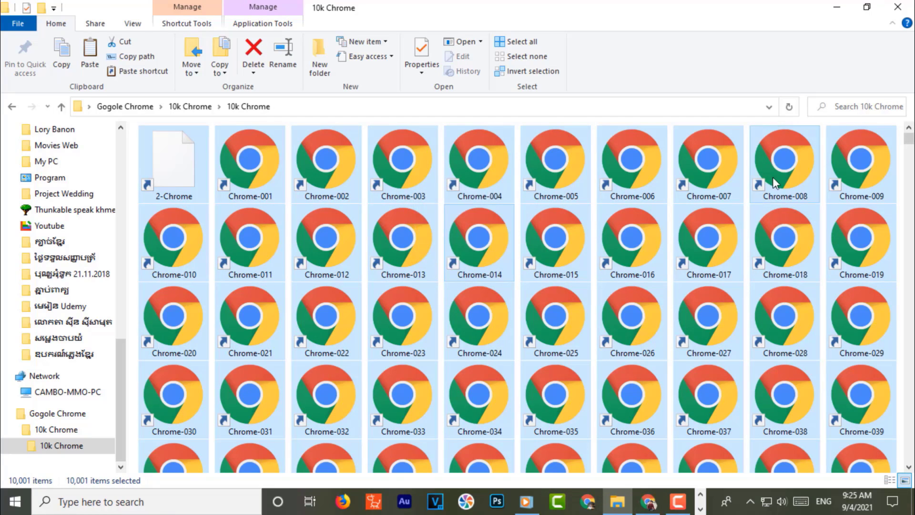
- Return to the Gogole Chrome folder and delete the 10k Chrome folder
{"action": "left_click", "coordinate": [13, 108]}
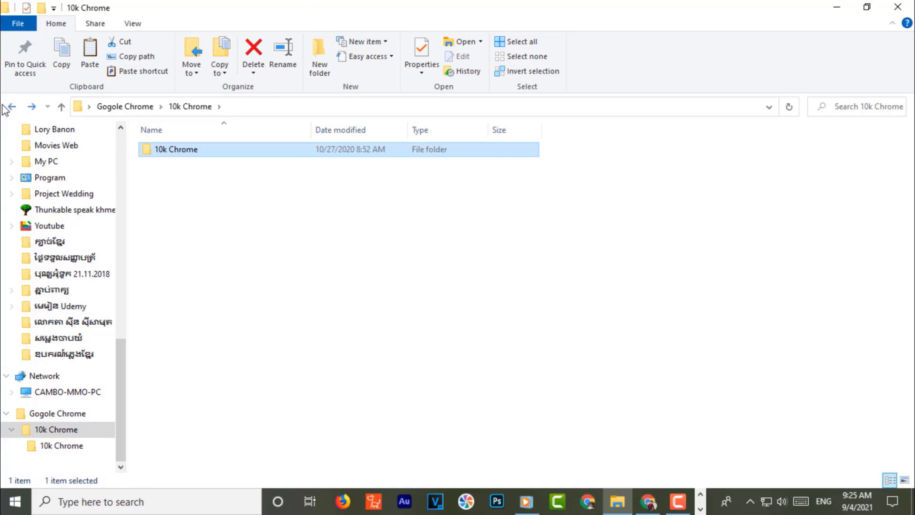
{"action": "left_click", "coordinate": [8, 107]}
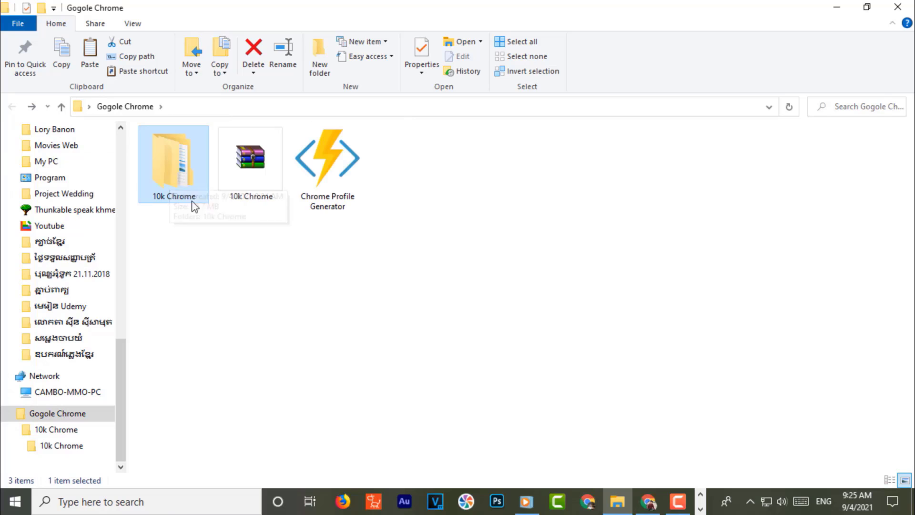
{"action": "key", "text": "Delete"}
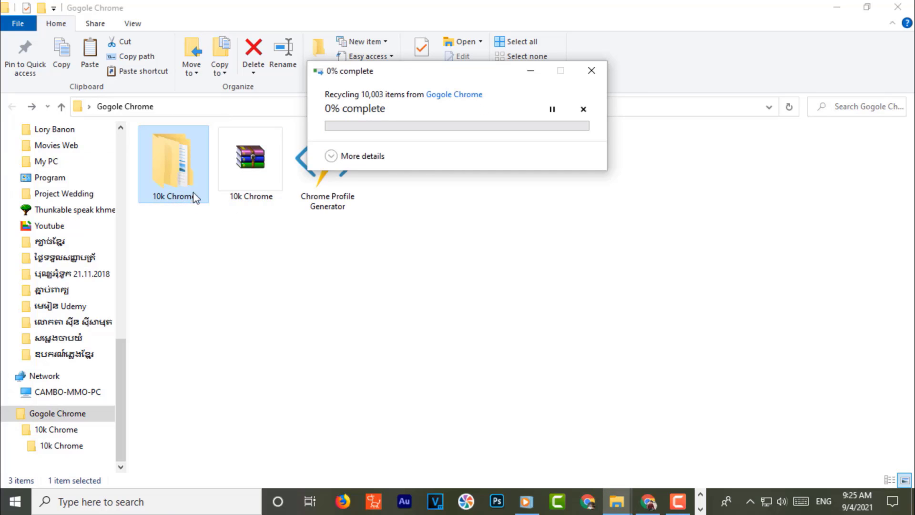
- Rename the 10k Chrome archive to Chrome 8.2K
{"action": "left_click", "coordinate": [196, 167]}
{"action": "key", "text": "F2"}
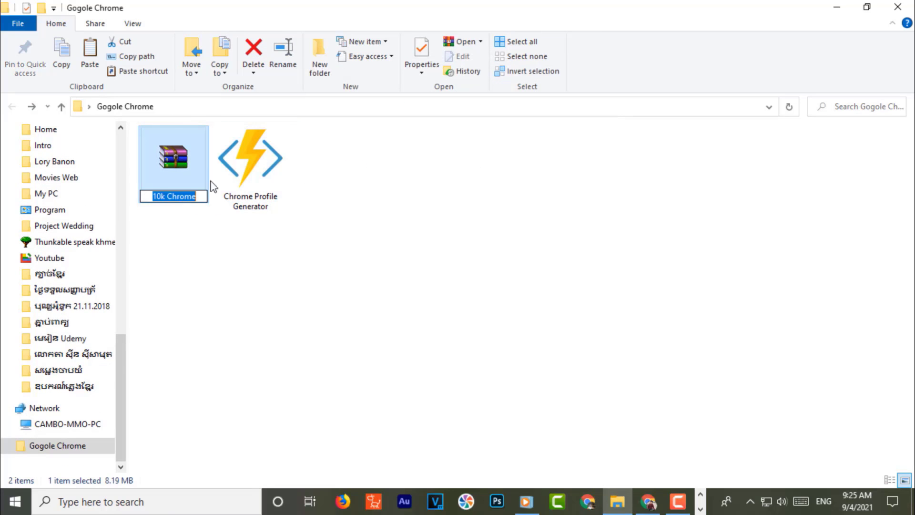
{"action": "left_click_drag", "start_coordinate": [166, 196], "coordinate": [126, 190]}
{"action": "key", "text": "BackSpace"}
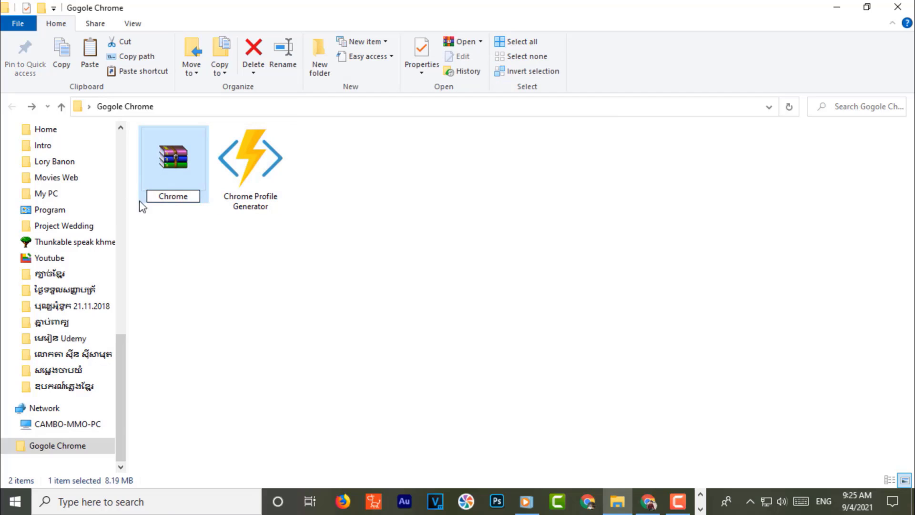
{"action": "left_click", "coordinate": [191, 197]}
{"action": "type", "text": "8.2K"}
{"action": "key", "text": "Return"}
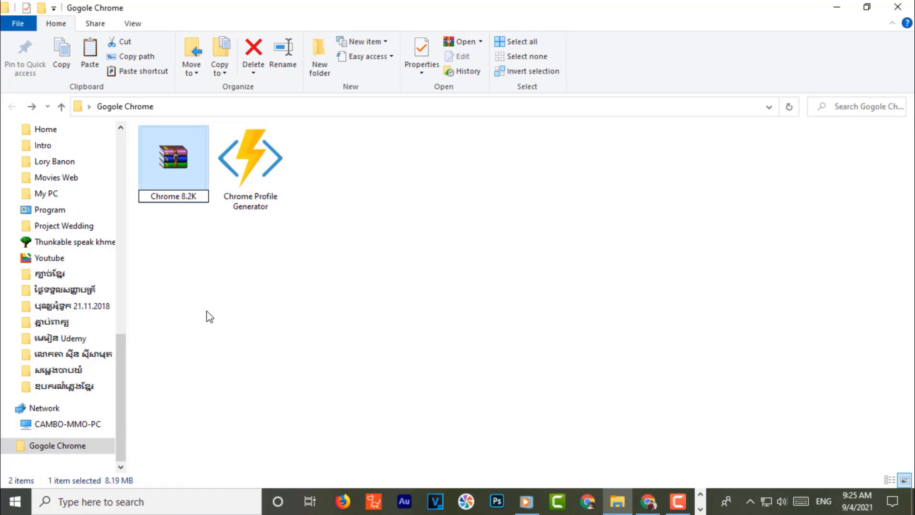
{"action": "left_click", "coordinate": [206, 317]}
{"action": "left_click", "coordinate": [153, 180]}
{"action": "right_click", "coordinate": [152, 179]}
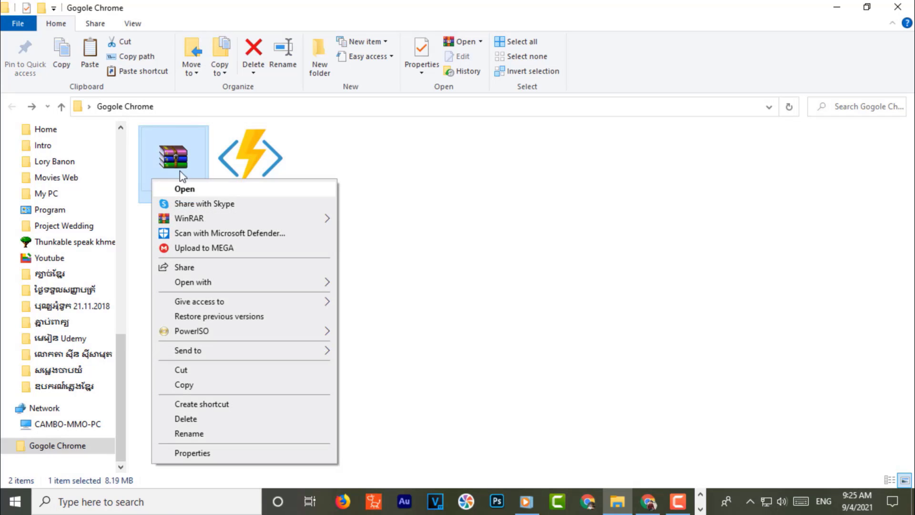
{"action": "left_click", "coordinate": [195, 434]}
{"action": "key", "text": "ctrl+c"}
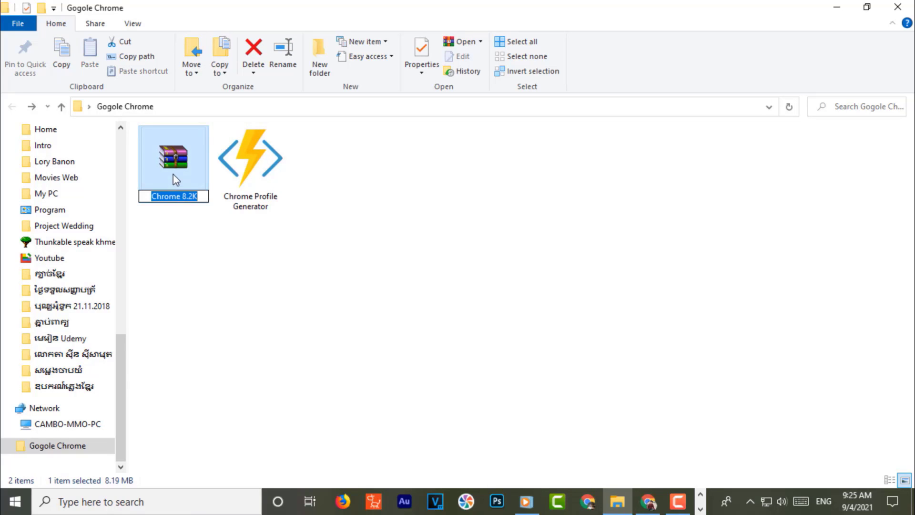
{"action": "left_click", "coordinate": [173, 173]}
- Extract Chrome 8.2K.rar with WinRAR's default options and open the resulting Chrome 8.2K folder
{"action": "right_click", "coordinate": [173, 173]}
{"action": "mouse_move", "coordinate": [286, 206]}
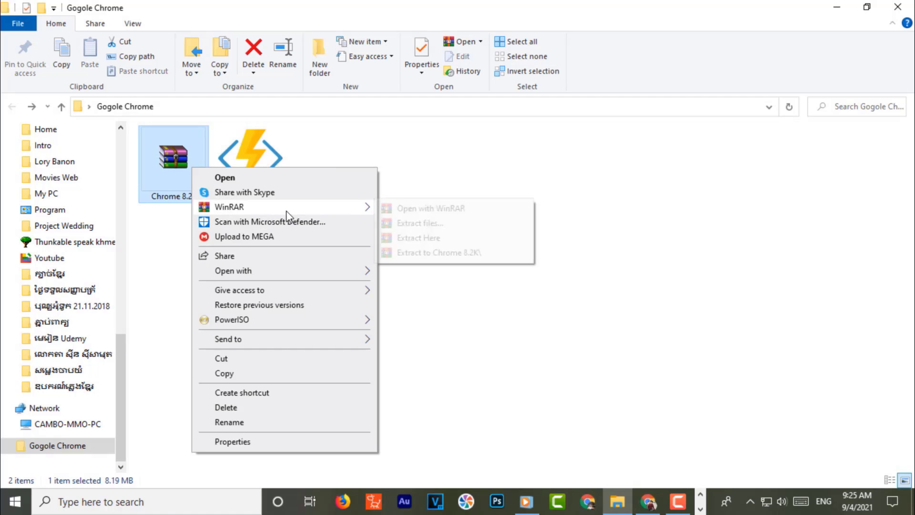
{"action": "left_click", "coordinate": [415, 225]}
{"action": "left_click", "coordinate": [496, 450]}
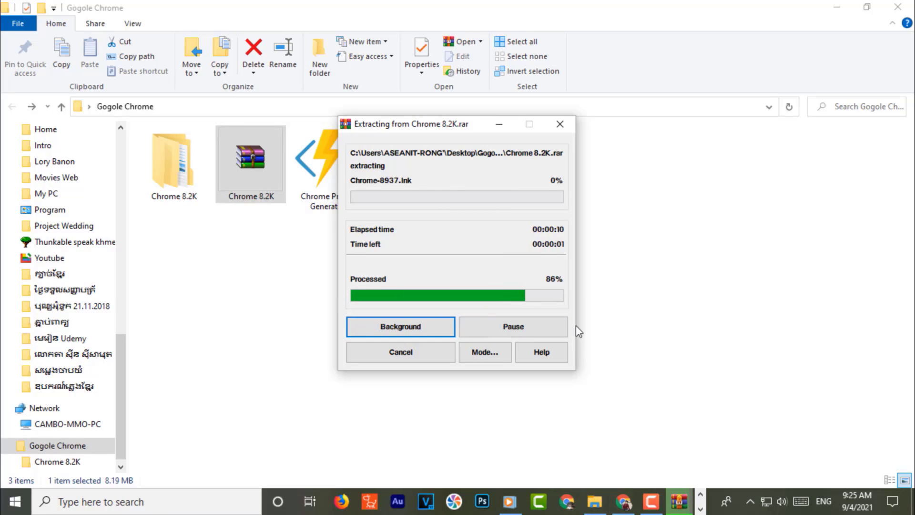
{"action": "double_click", "coordinate": [179, 168]}
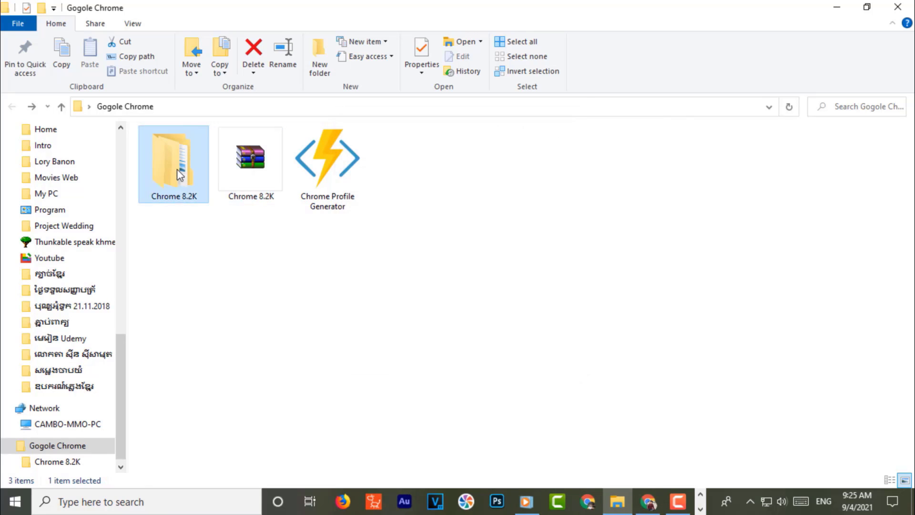
- Rename the inner 10k Chrome folder to Chrome 8.2K by pasting the name, then open it
{"action": "left_click", "coordinate": [904, 479]}
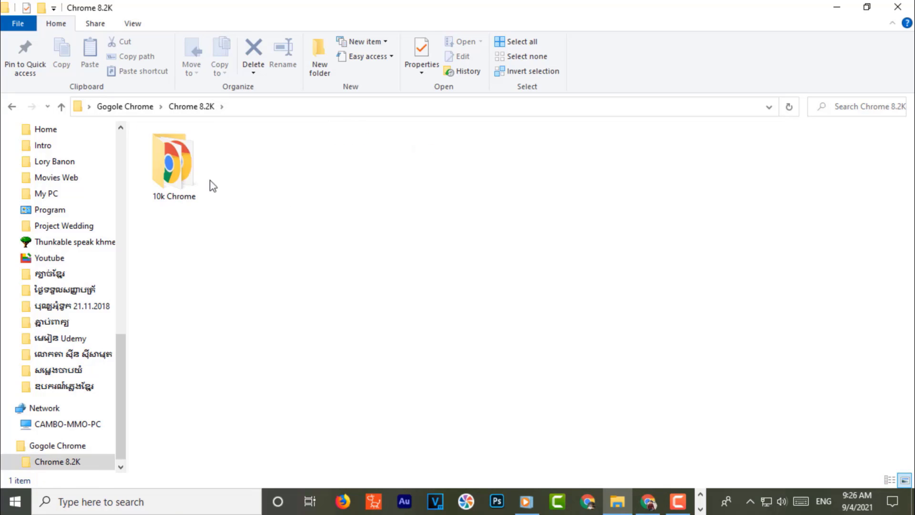
{"action": "left_click", "coordinate": [187, 173]}
{"action": "key", "text": "F2"}
{"action": "key", "text": "ctrl+v"}
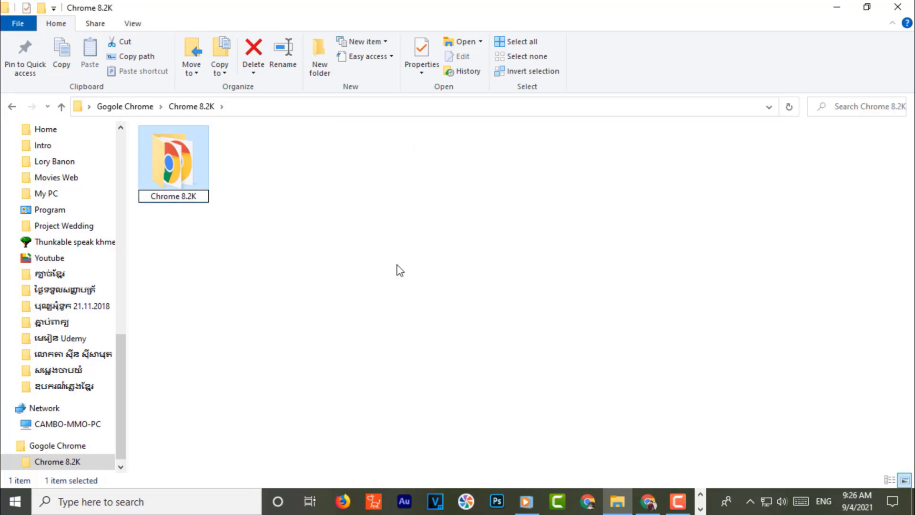
{"action": "left_click", "coordinate": [398, 268]}
{"action": "double_click", "coordinate": [197, 171]}
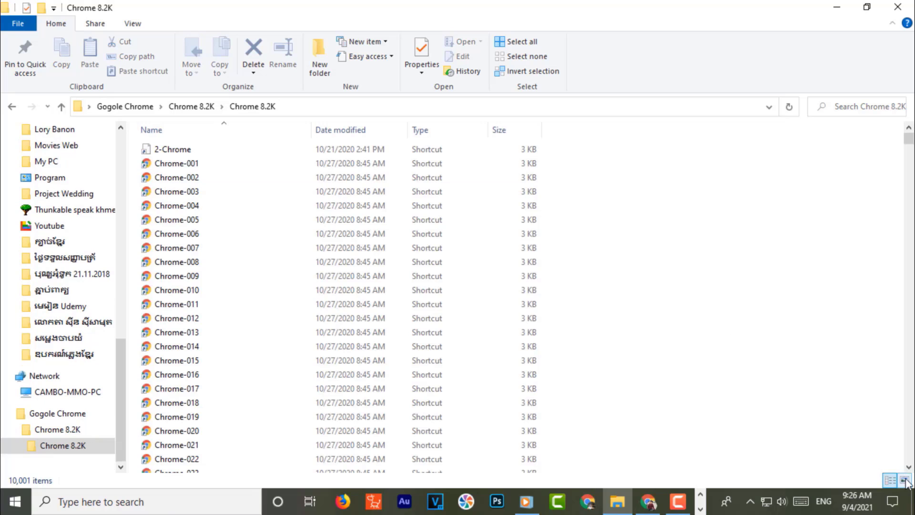
- Browse the shortcuts in Large icons view and select all 10,001 of them
{"action": "left_click", "coordinate": [903, 479]}
{"action": "scroll", "coordinate": [586, 315], "scroll_direction": "down", "scroll_amount": 5}
{"action": "scroll", "coordinate": [744, 315], "scroll_direction": "down", "scroll_amount": 3}
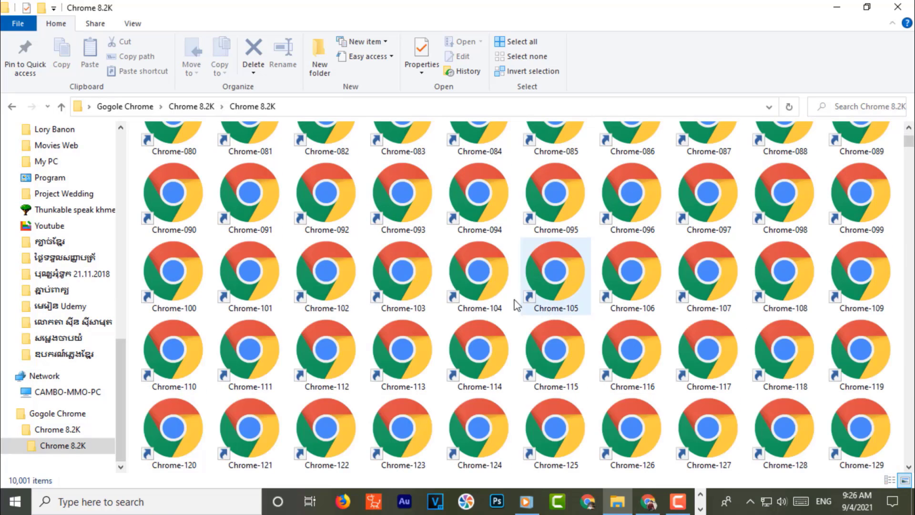
{"action": "scroll", "coordinate": [479, 292], "scroll_direction": "up", "scroll_amount": 10}
{"action": "left_click", "coordinate": [465, 249]}
{"action": "key", "text": "ctrl+a"}
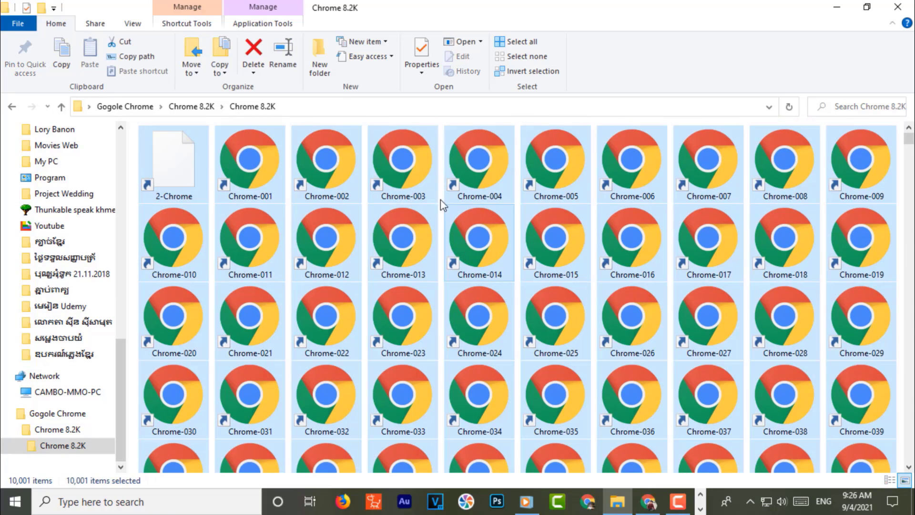
{"action": "left_click_drag", "start_coordinate": [494, 246], "coordinate": [485, 267]}
{"action": "left_click_drag", "start_coordinate": [494, 179], "coordinate": [491, 262]}
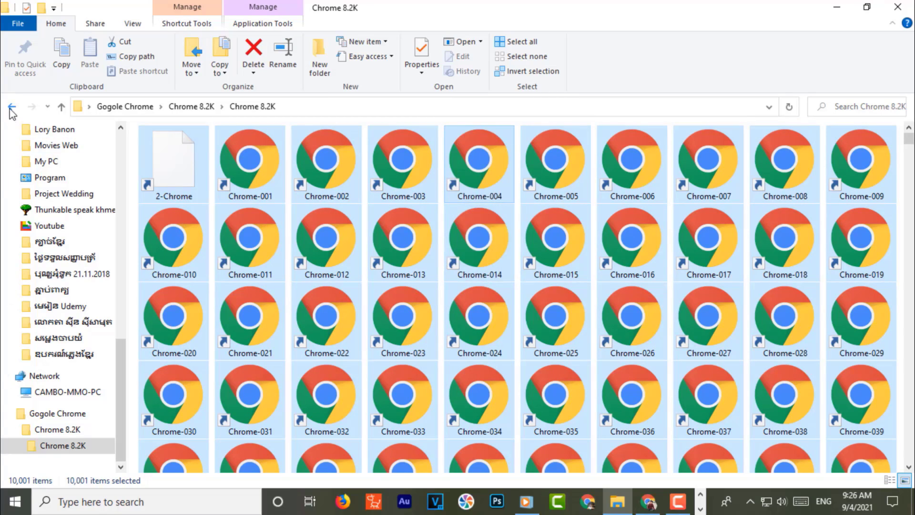
- Back in the parent folder, rename the inner folder to Chrome 10K
{"action": "left_click", "coordinate": [11, 107]}
{"action": "key", "text": "F2"}
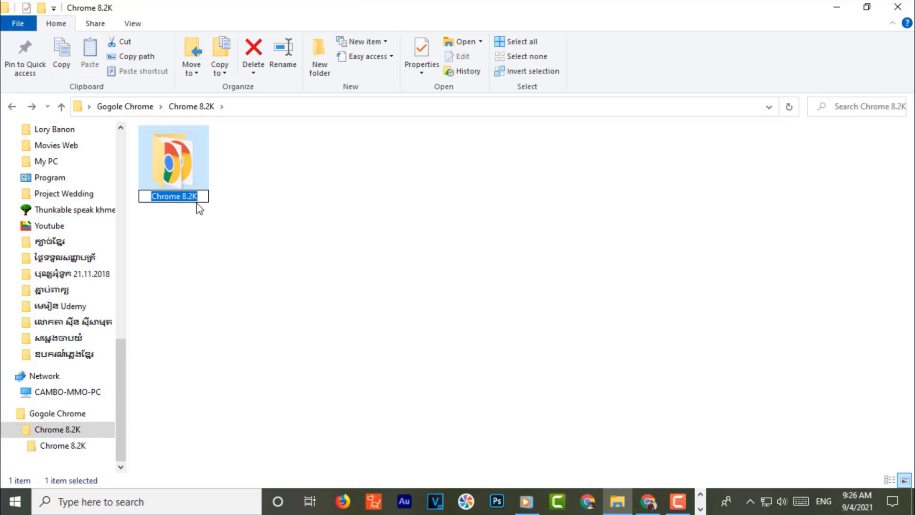
{"action": "double_click", "coordinate": [191, 197]}
{"action": "type", "text": "10K"}
{"action": "left_click", "coordinate": [274, 267]}
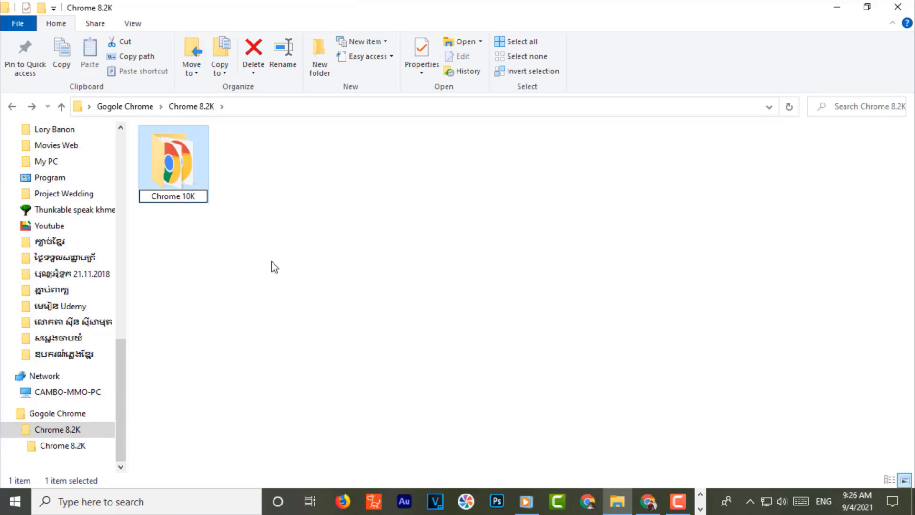
- In Chrome 10K, test-launch the Chrome-001 and Chrome-002 profiles, closing each Chrome window
{"action": "double_click", "coordinate": [183, 178]}
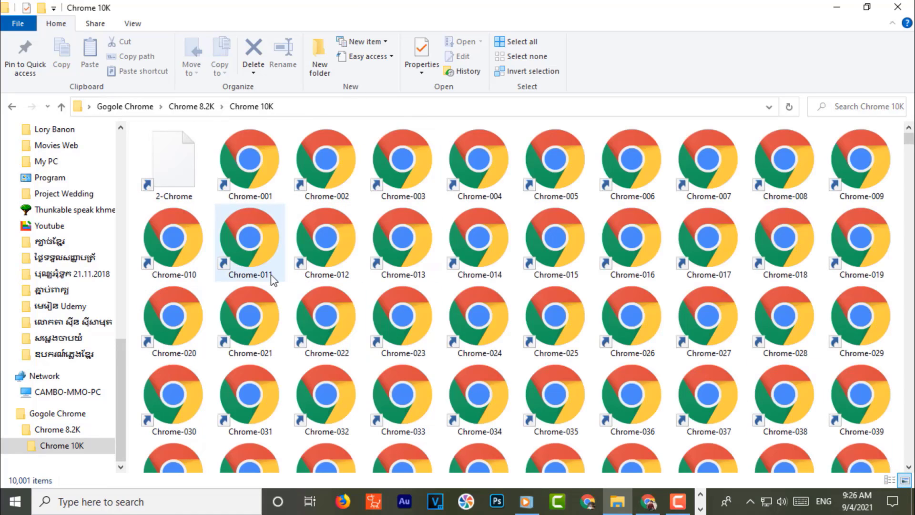
{"action": "left_click", "coordinate": [279, 229]}
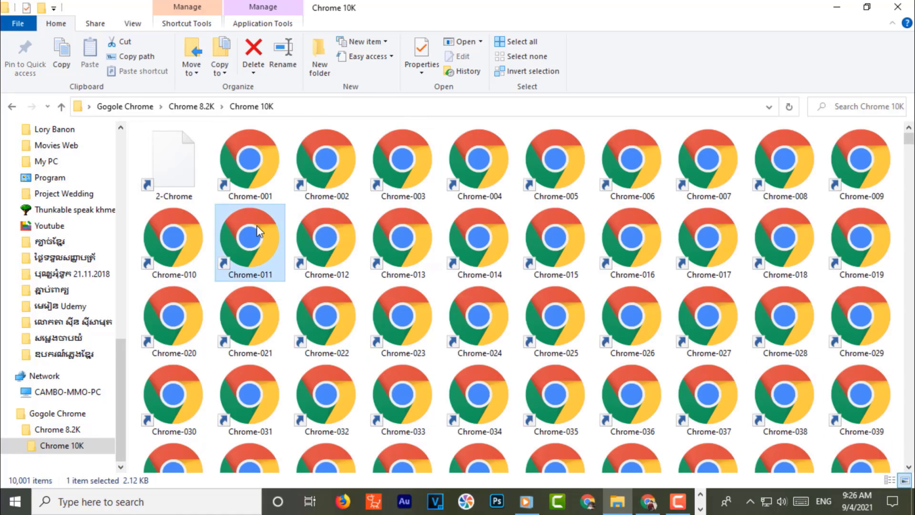
{"action": "key", "text": "ctrl+a"}
{"action": "left_click", "coordinate": [265, 217]}
{"action": "left_click", "coordinate": [256, 157]}
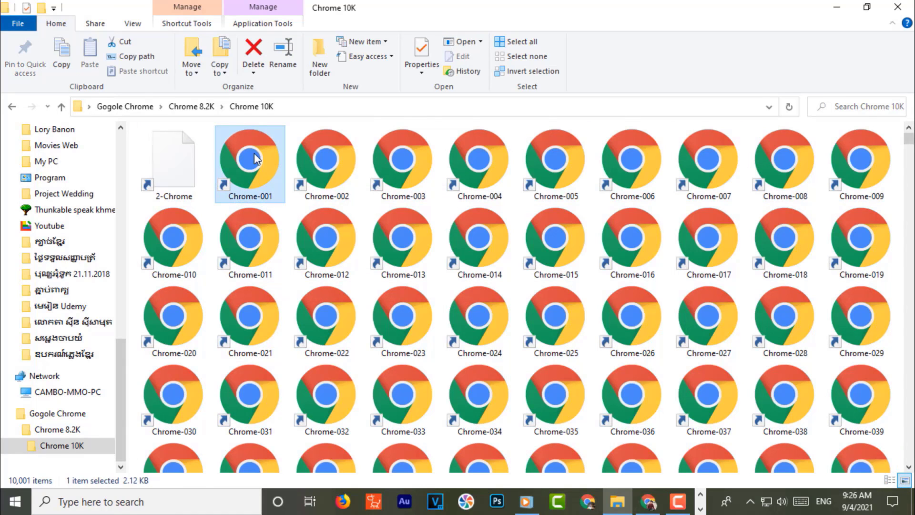
{"action": "double_click", "coordinate": [251, 162]}
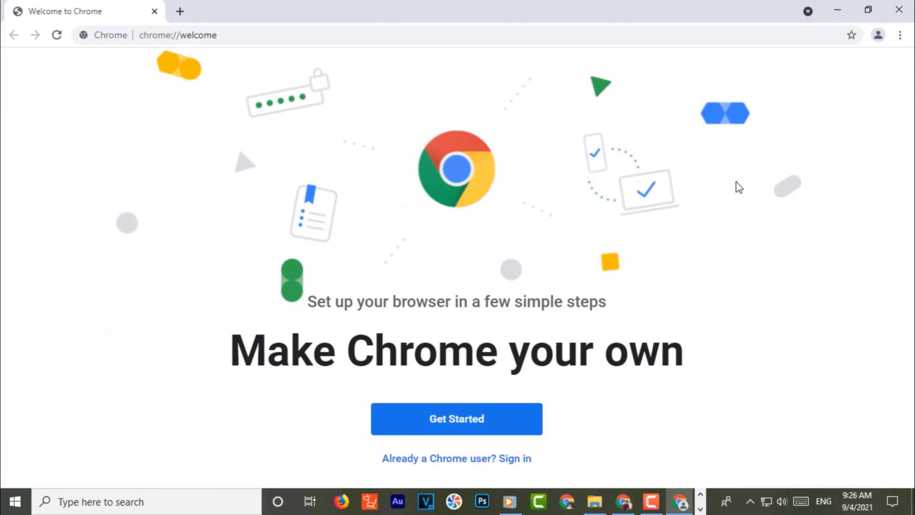
{"action": "left_click", "coordinate": [899, 10]}
{"action": "double_click", "coordinate": [316, 168]}
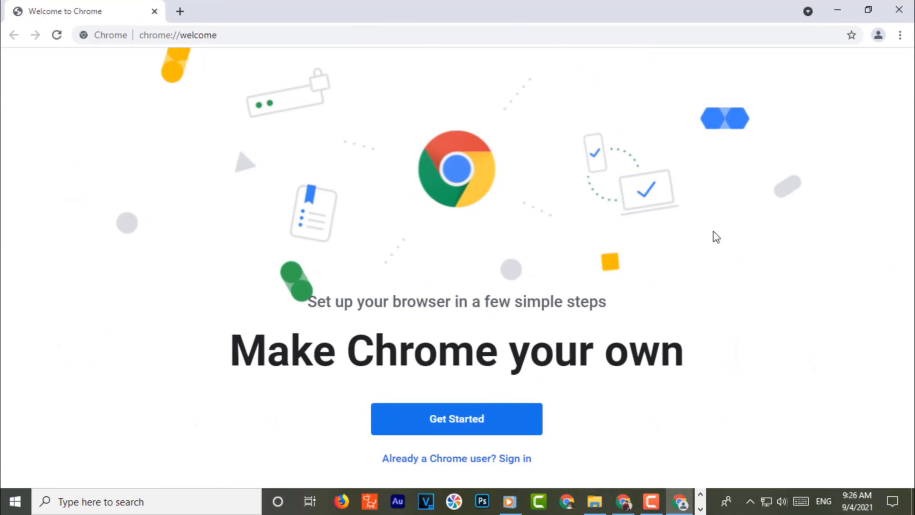
{"action": "left_click", "coordinate": [910, 5]}
{"action": "left_click", "coordinate": [12, 107]}
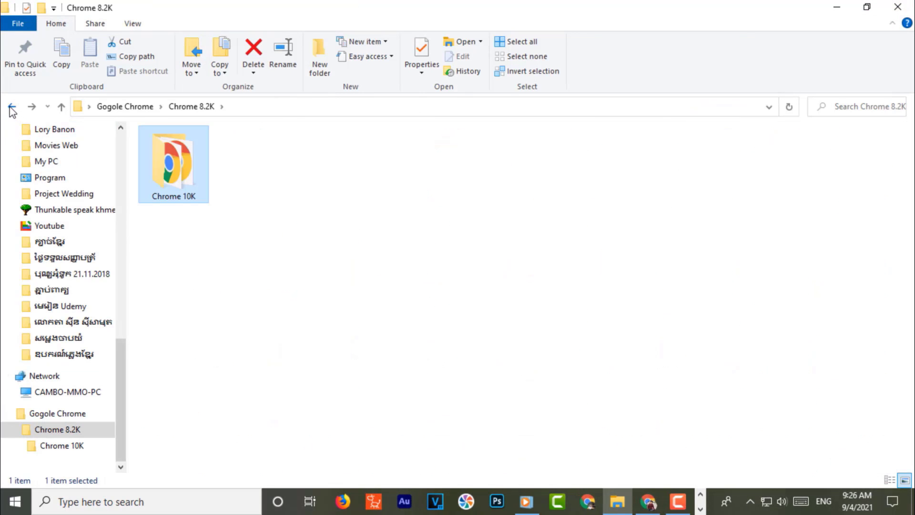
- In Gogole Chrome, rename the Chrome 8.2K folder to Chrome 10K
{"action": "left_click", "coordinate": [13, 106]}
{"action": "key", "text": "F2"}
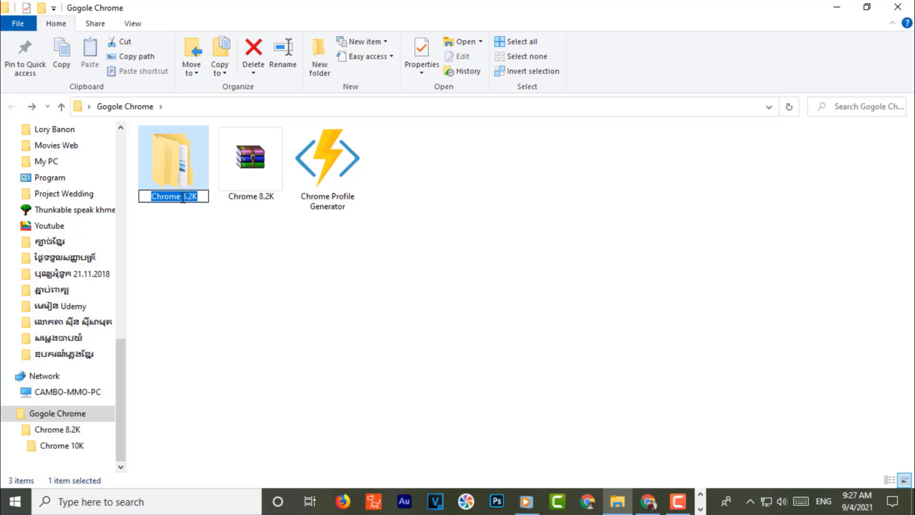
{"action": "left_click", "coordinate": [190, 196]}
{"action": "key", "text": "BackSpace"}
{"action": "key", "text": "BackSpace"}
{"action": "key", "text": "BackSpace"}
{"action": "type", "text": "10"}
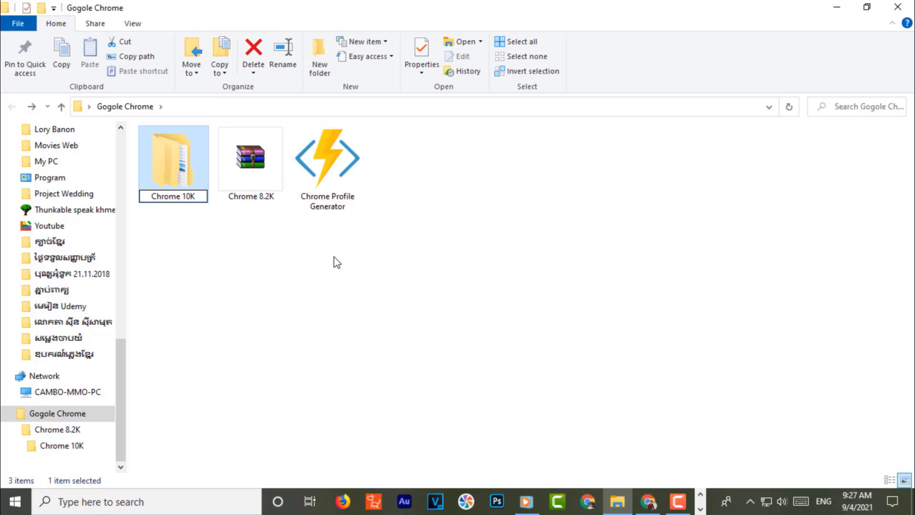
{"action": "left_click", "coordinate": [335, 262]}
- Rename the Chrome 8.2K archive to Chrome 10K as well
{"action": "left_click", "coordinate": [257, 184]}
{"action": "key", "text": "F2"}
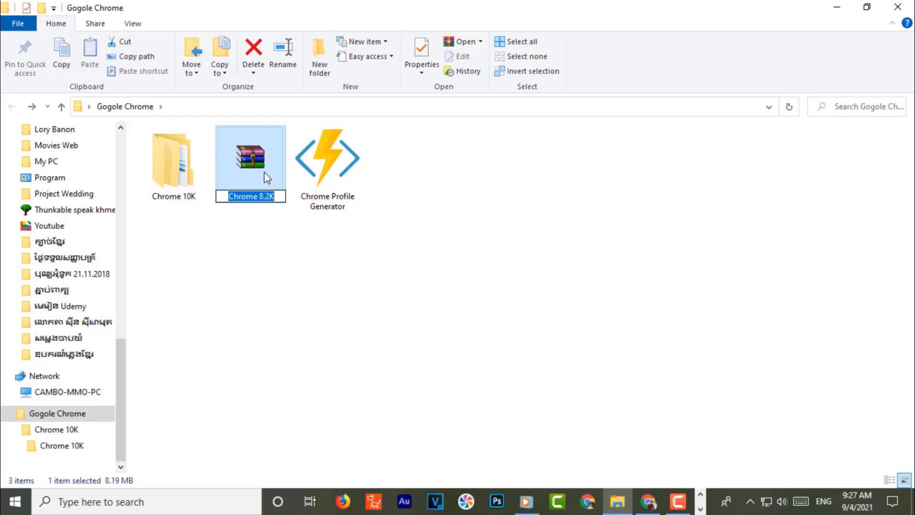
{"action": "left_click_drag", "start_coordinate": [263, 197], "coordinate": [271, 201]}
{"action": "type", "text": "10"}
{"action": "left_click", "coordinate": [348, 283]}
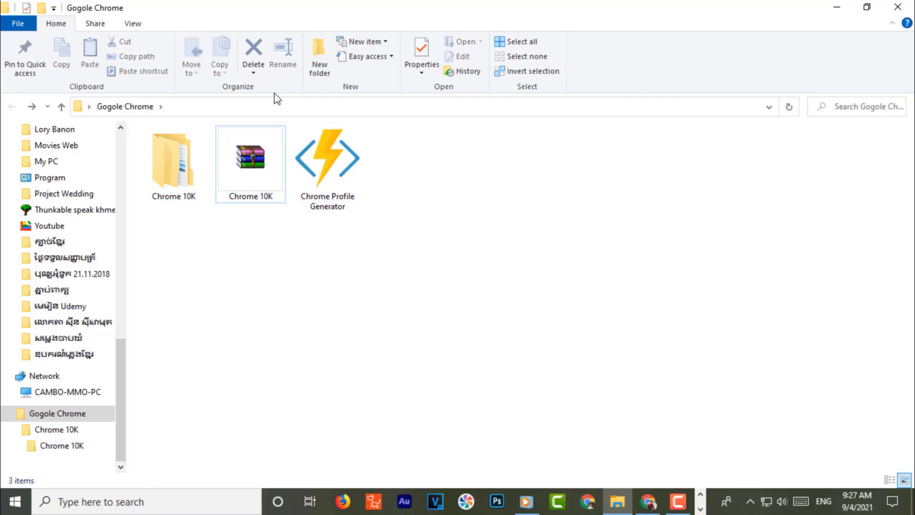
{"action": "left_click_drag", "start_coordinate": [324, 163], "coordinate": [415, 229]}
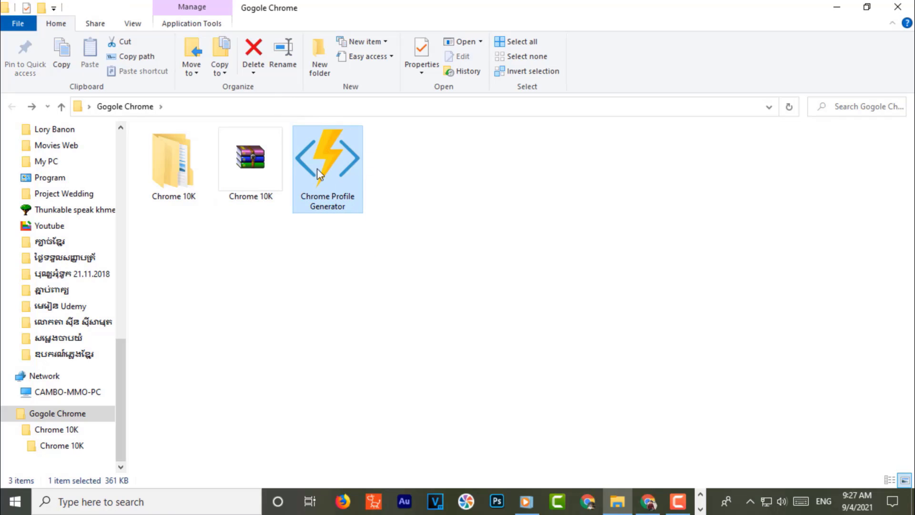
- Generate 10 profile shortcuts starting at 1 with the Chrome- prefix, then close the generator
{"action": "left_click_drag", "start_coordinate": [102, 15], "coordinate": [574, 184]}
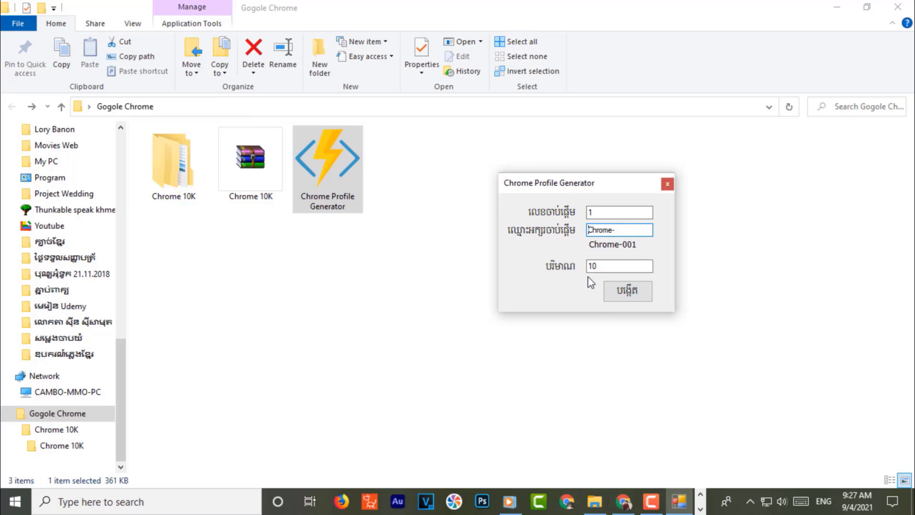
{"action": "left_click", "coordinate": [603, 213]}
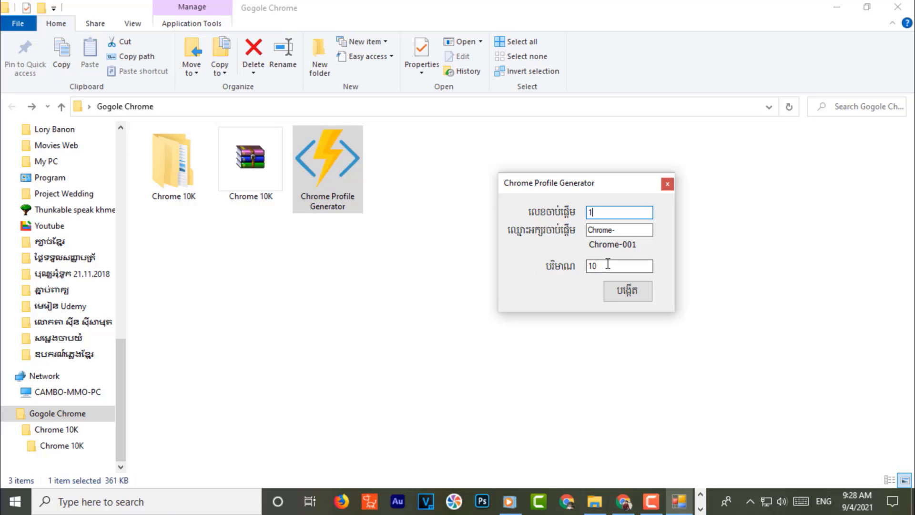
{"action": "left_click", "coordinate": [608, 264]}
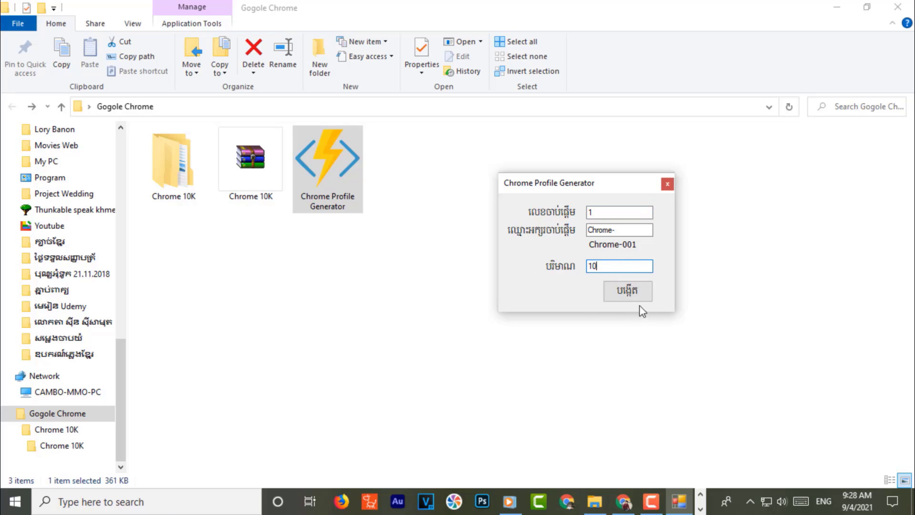
{"action": "left_click", "coordinate": [626, 288]}
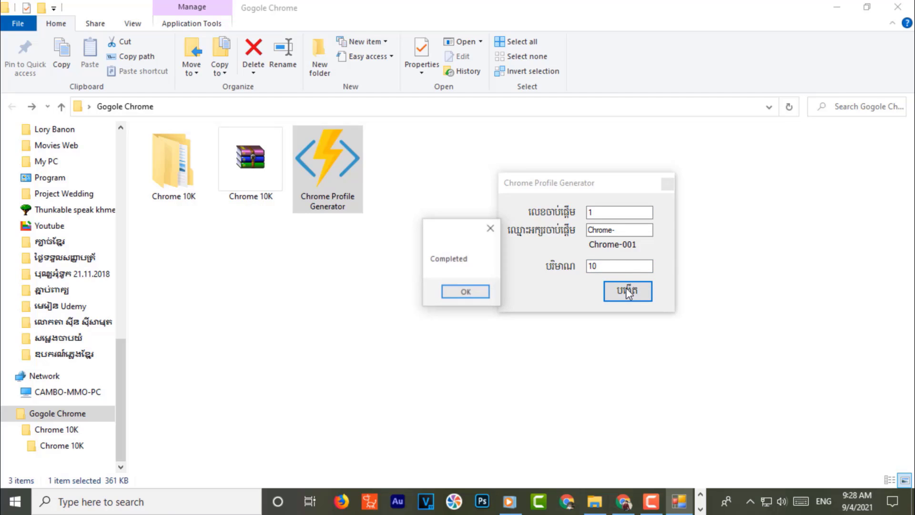
{"action": "left_click", "coordinate": [464, 291]}
{"action": "left_click", "coordinate": [667, 184]}
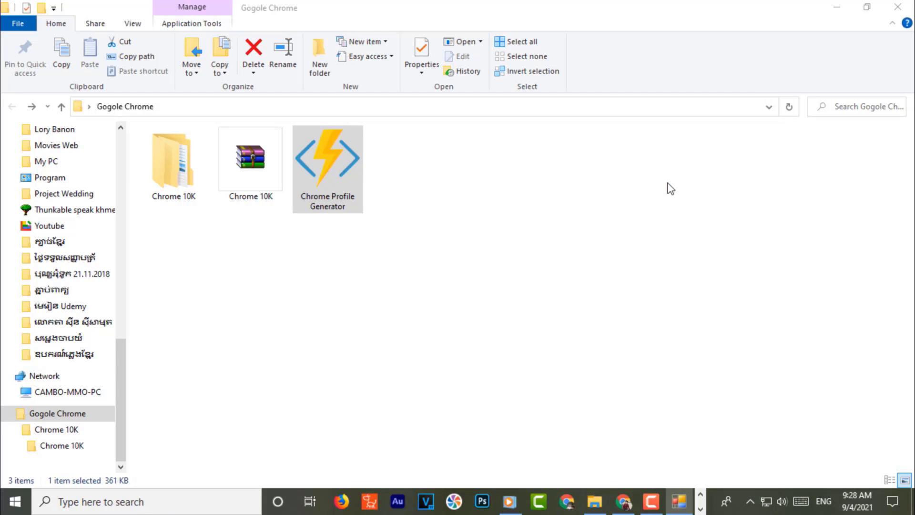
- On the desktop, select the new shortcuts Chrome-007 to 010 and Chrome-001 to 003
{"action": "left_click", "coordinate": [836, 7]}
{"action": "left_click", "coordinate": [224, 257]}
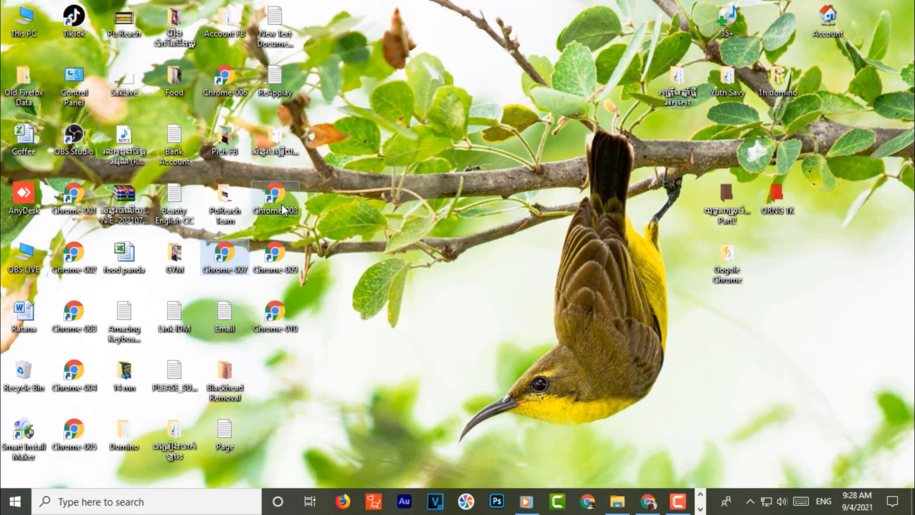
{"action": "left_click", "coordinate": [276, 196], "text": "ctrl"}
{"action": "left_click", "coordinate": [276, 254], "text": "ctrl"}
{"action": "left_click", "coordinate": [275, 314], "text": "ctrl"}
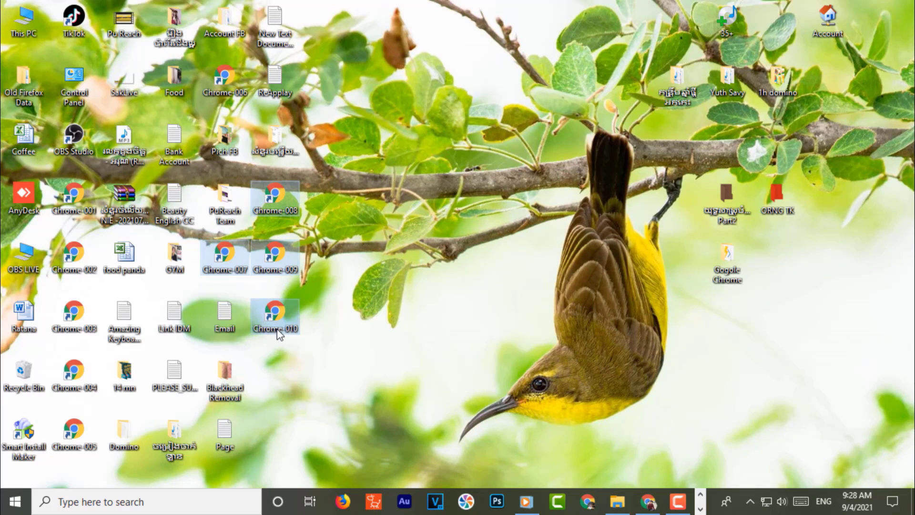
{"action": "left_click", "coordinate": [84, 203], "text": "ctrl"}
{"action": "left_click", "coordinate": [74, 255], "text": "ctrl"}
{"action": "left_click", "coordinate": [74, 315], "text": "ctrl"}
- Add Chrome-004 and 005 to the selection and paste all ten into the Gogole Chrome folder
{"action": "left_click", "coordinate": [74, 374], "text": "ctrl"}
{"action": "left_click", "coordinate": [67, 433], "text": "ctrl"}
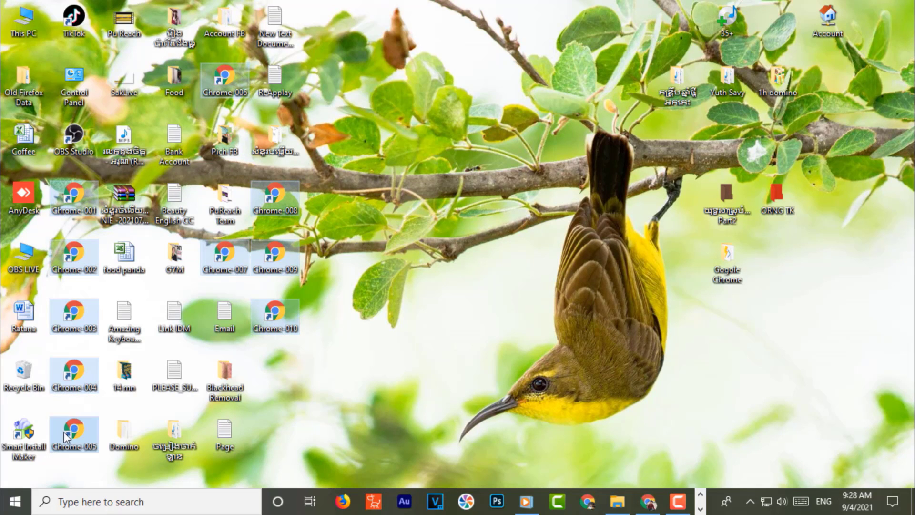
{"action": "double_click", "coordinate": [727, 260]}
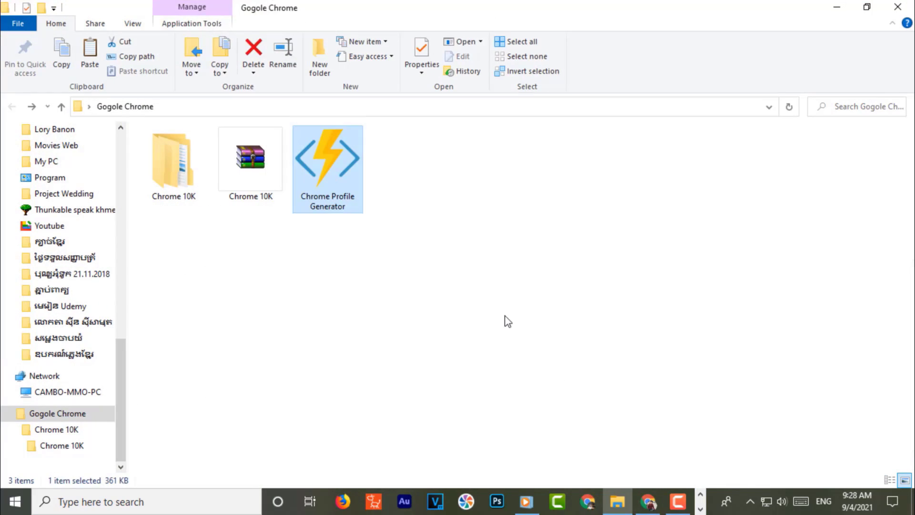
{"action": "left_click", "coordinate": [505, 316]}
{"action": "key", "text": "ctrl+v"}
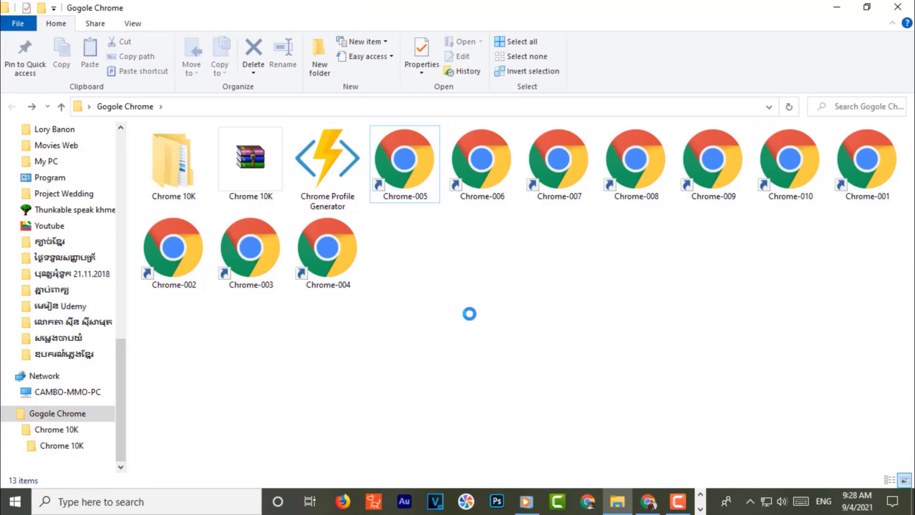
- Refresh the Gogole Chrome folder so the shortcuts sort in numeric order
{"action": "right_click", "coordinate": [475, 292]}
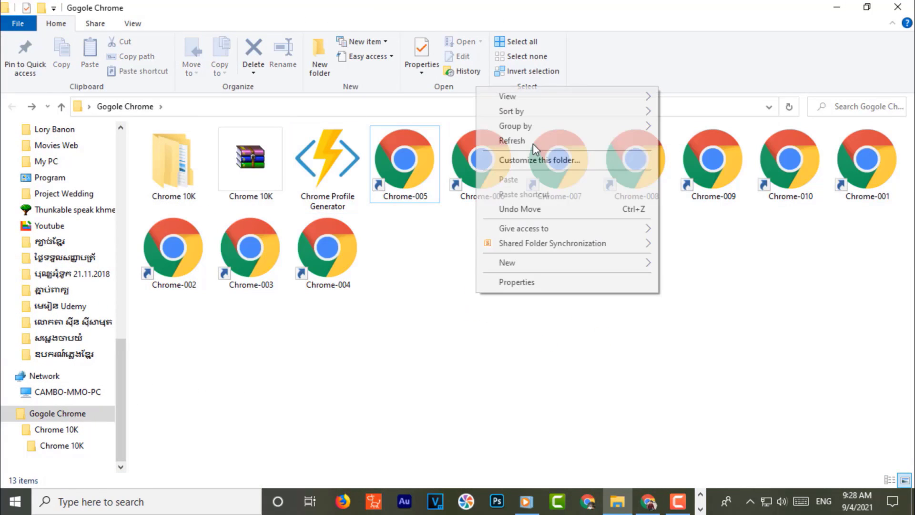
{"action": "left_click", "coordinate": [533, 141]}
{"action": "right_click", "coordinate": [482, 276]}
{"action": "left_click", "coordinate": [518, 329]}
- Check the Chrome-001 to Chrome-010 shortcuts, then test-launch Chrome-001, maximize it, and close Chrome
{"action": "left_click", "coordinate": [404, 162]}
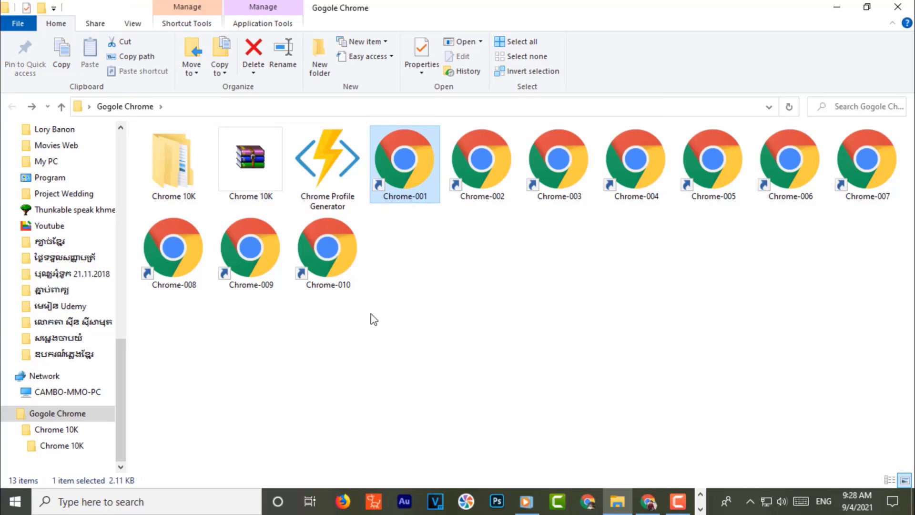
{"action": "left_click", "coordinate": [333, 274], "text": "shift"}
{"action": "left_click_drag", "start_coordinate": [333, 274], "coordinate": [389, 172]}
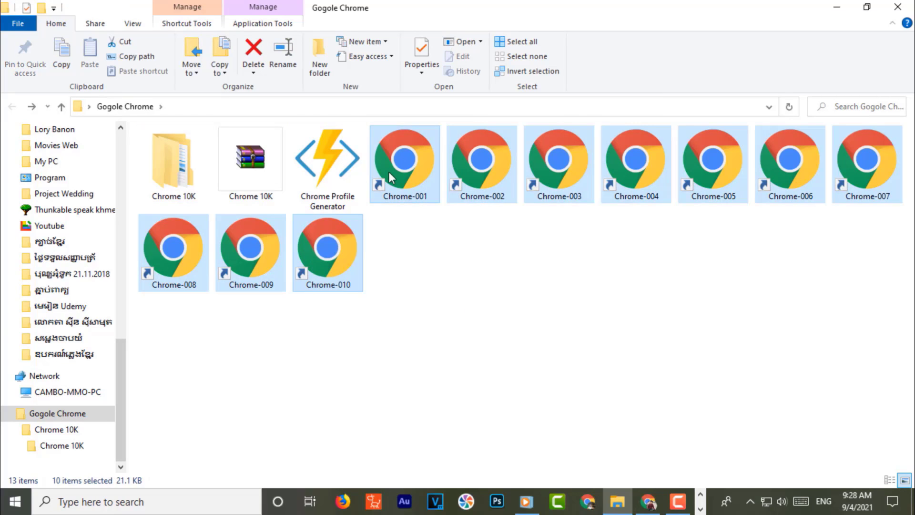
{"action": "left_click", "coordinate": [398, 174]}
{"action": "double_click", "coordinate": [407, 162]}
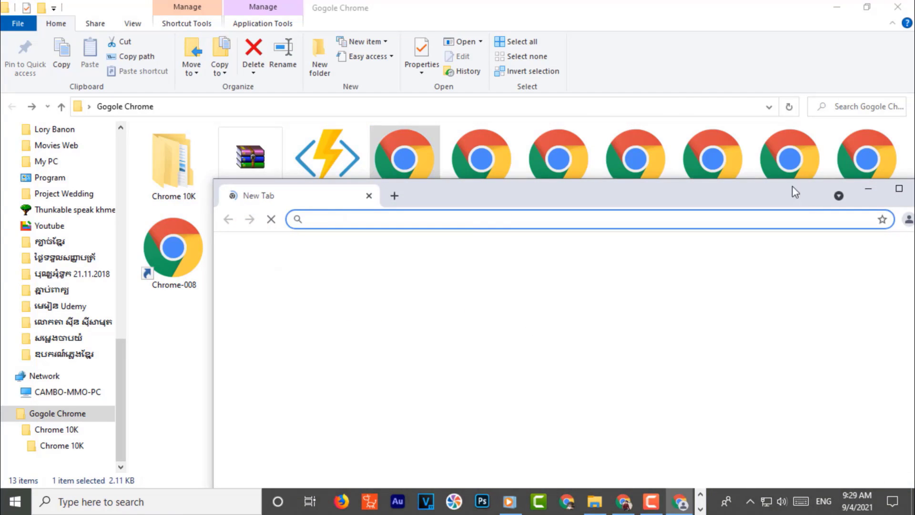
{"action": "left_click", "coordinate": [898, 190]}
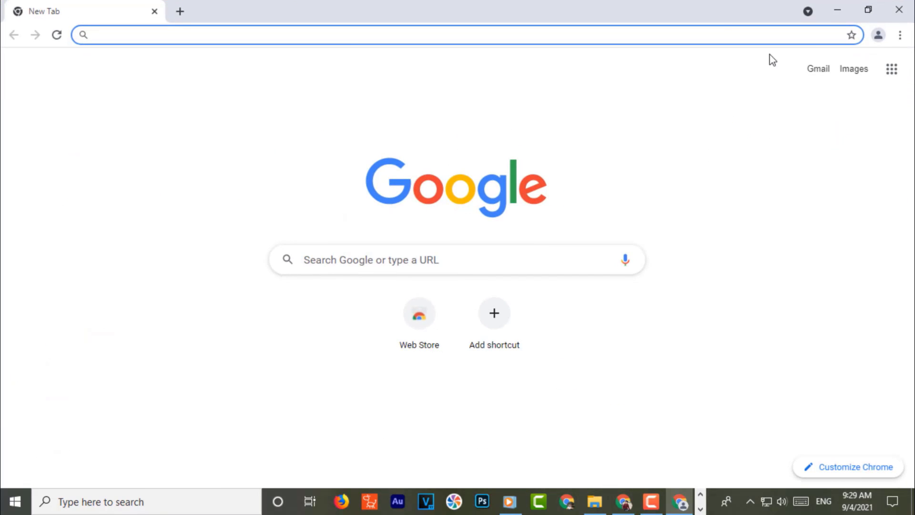
{"action": "left_click", "coordinate": [900, 10]}
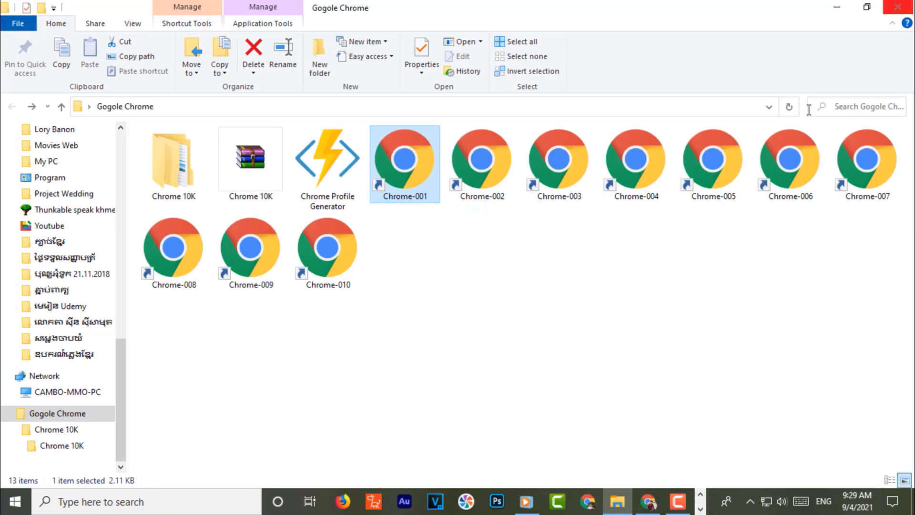
- Run Chrome Profile Generator again with start number 11 and quantity 10, then close it
{"action": "double_click", "coordinate": [320, 180]}
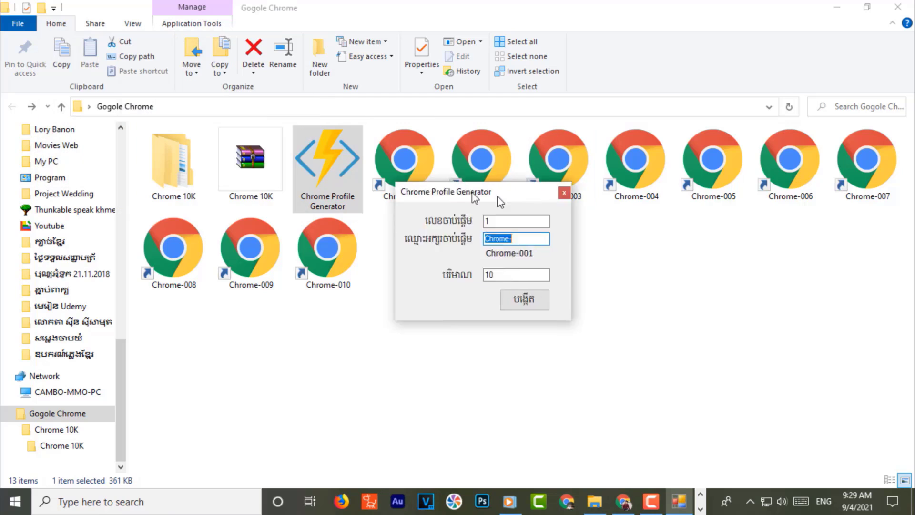
{"action": "left_click_drag", "start_coordinate": [498, 197], "coordinate": [584, 219]}
{"action": "left_click", "coordinate": [584, 241]}
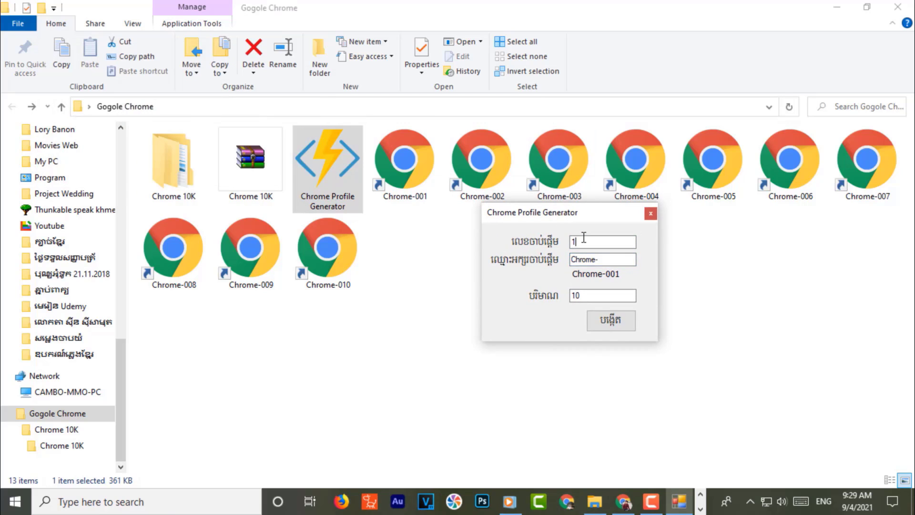
{"action": "left_click", "coordinate": [590, 298]}
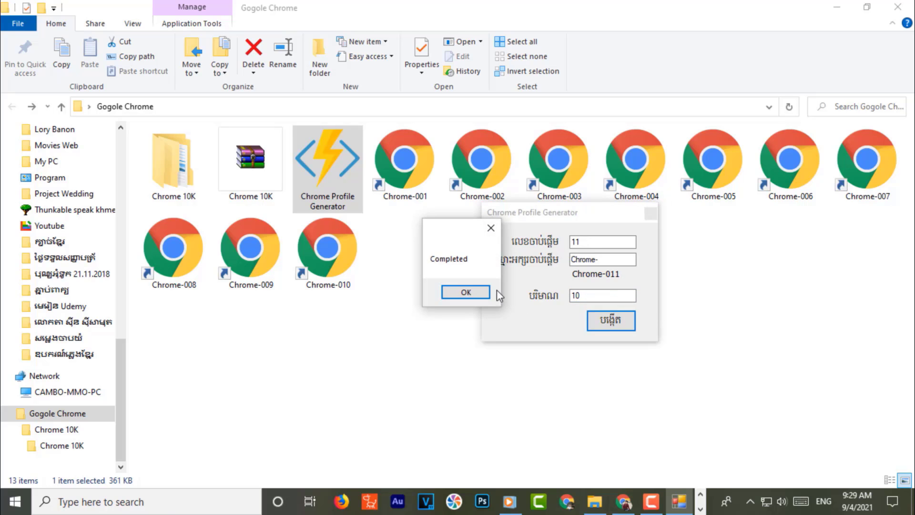
{"action": "left_click", "coordinate": [465, 292]}
{"action": "left_click", "coordinate": [650, 212]}
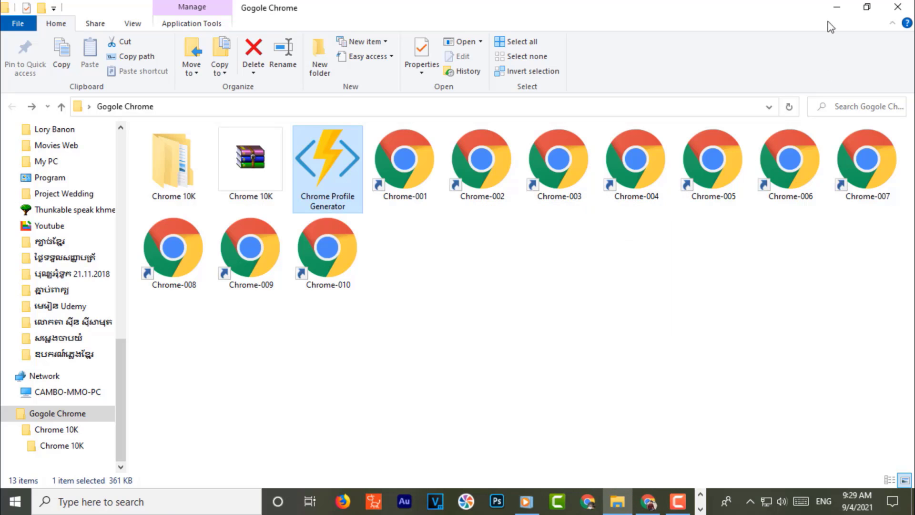
- Select the new Chrome-011 to Chrome-020 shortcuts on the desktop
{"action": "left_click", "coordinate": [836, 6]}
{"action": "left_click_drag", "start_coordinate": [256, 178], "coordinate": [326, 338]}
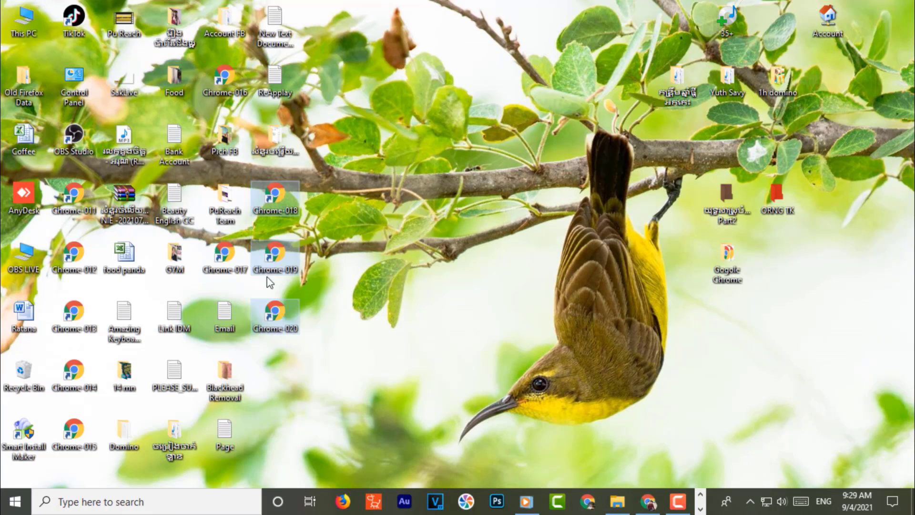
{"action": "left_click", "coordinate": [224, 255], "text": "ctrl"}
{"action": "left_click", "coordinate": [224, 77], "text": "ctrl"}
{"action": "left_click", "coordinate": [74, 195], "text": "ctrl"}
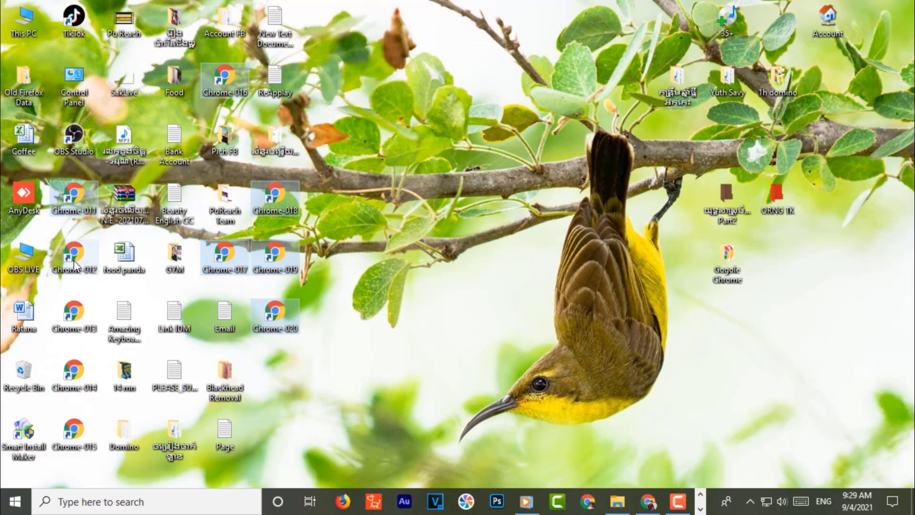
{"action": "left_click", "coordinate": [74, 252], "text": "ctrl"}
{"action": "left_click", "coordinate": [74, 312], "text": "ctrl"}
{"action": "left_click", "coordinate": [74, 371], "text": "ctrl"}
{"action": "left_click", "coordinate": [77, 441], "text": "ctrl"}
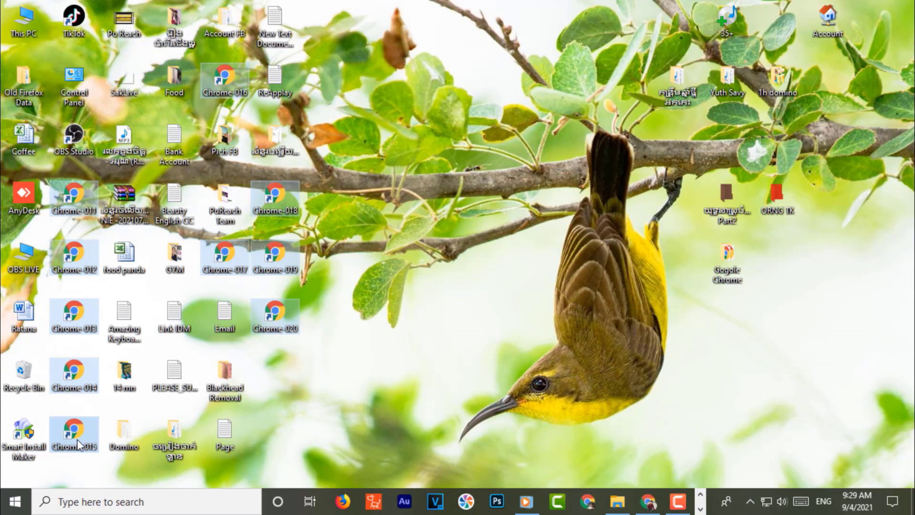
{"action": "left_click", "coordinate": [617, 501]}
- Paste Chrome-011 to 020 into Gogole Chrome and refresh so all twenty sort numerically
{"action": "key", "text": "ctrl+v"}
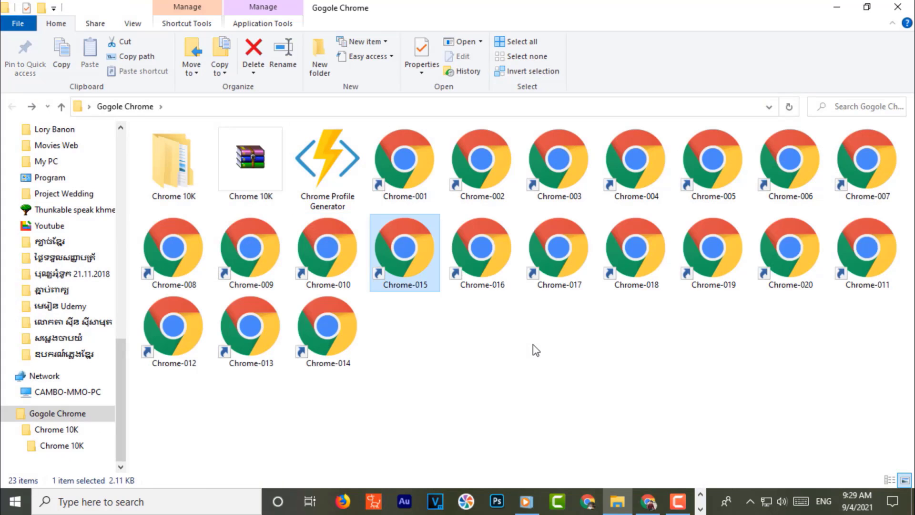
{"action": "right_click", "coordinate": [532, 344]}
{"action": "left_click", "coordinate": [560, 191]}
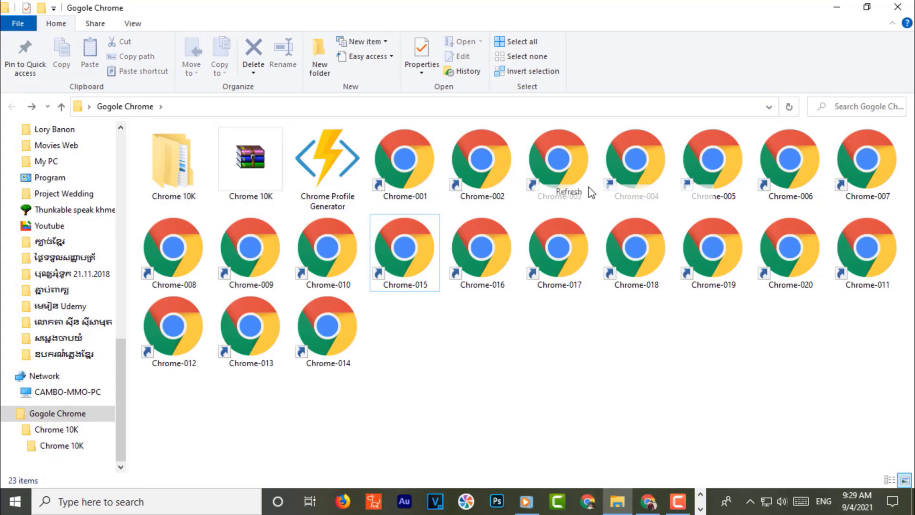
{"action": "left_click", "coordinate": [421, 182]}
{"action": "left_click", "coordinate": [336, 339], "text": "shift"}
{"action": "left_click_drag", "start_coordinate": [337, 339], "coordinate": [459, 350]}
{"action": "left_click", "coordinate": [343, 204]}
{"action": "right_click", "coordinate": [481, 349]}
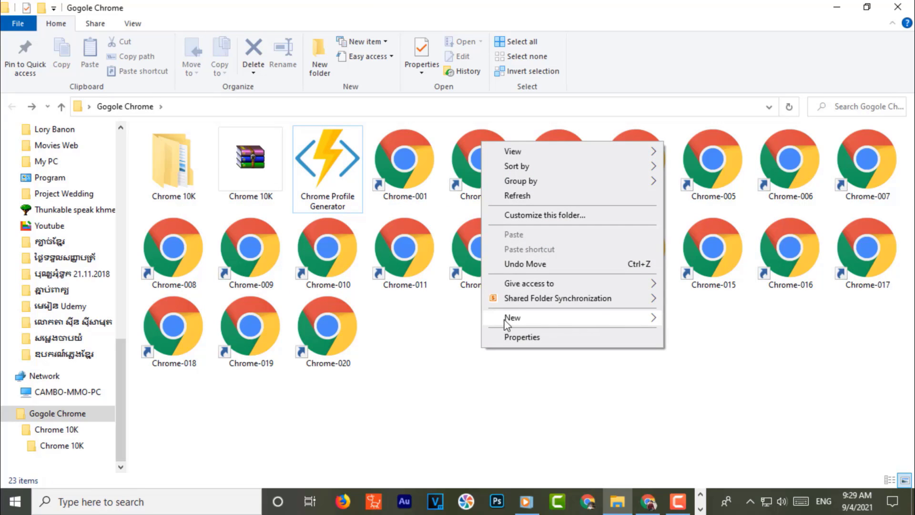
- Create a new text document named Link Download in the Gogole Chrome folder
{"action": "mouse_move", "coordinate": [553, 324]}
{"action": "left_click", "coordinate": [701, 472]}
{"action": "type", "text": "L"}
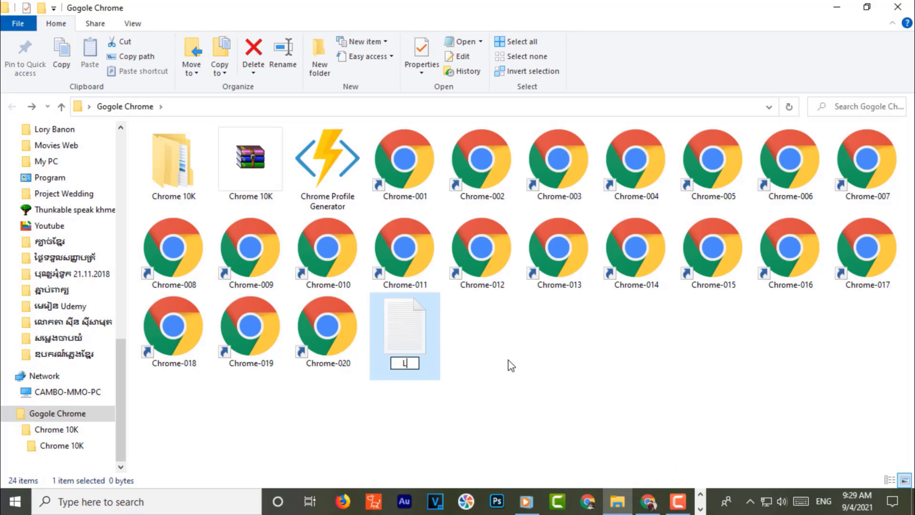
{"action": "type", "text": "ink Dow"}
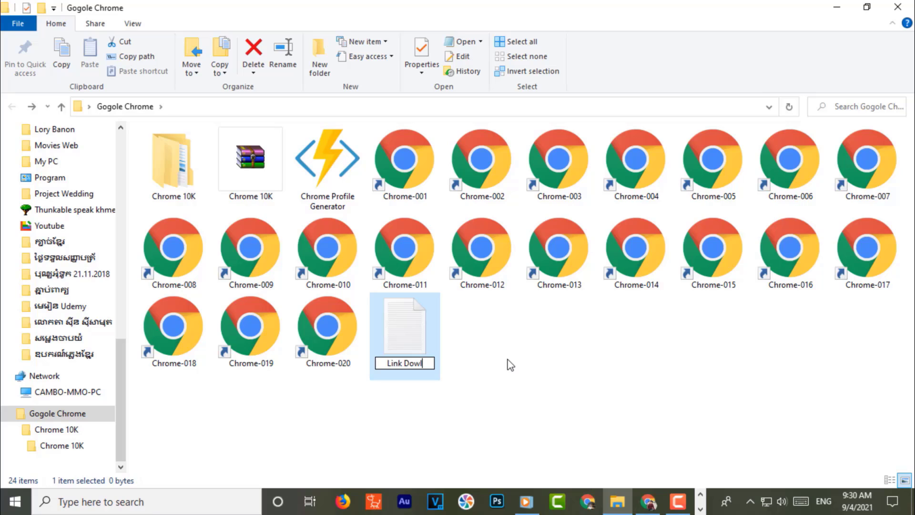
{"action": "type", "text": "nload"}
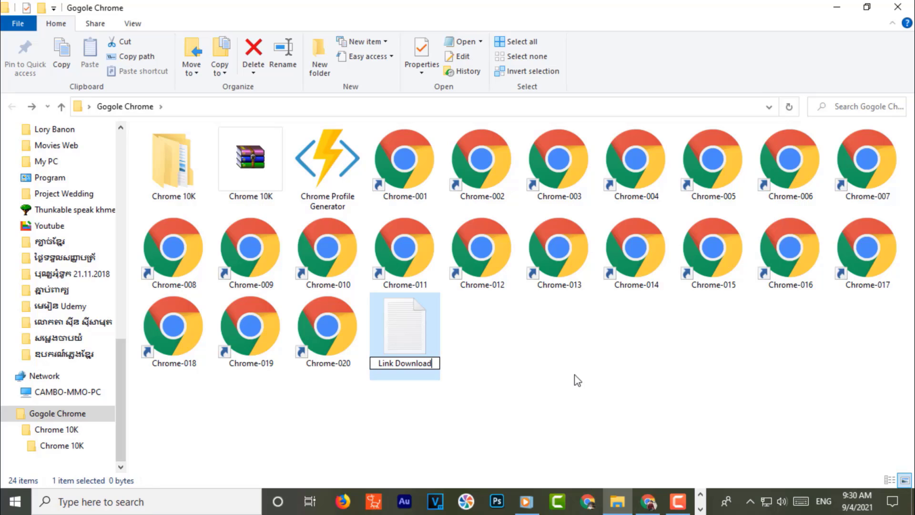
{"action": "key", "text": "Return"}
{"action": "key", "text": "Return"}
- Open Link Download in Notepad as a smaller window placed over the folder contents
{"action": "left_click", "coordinate": [548, 285]}
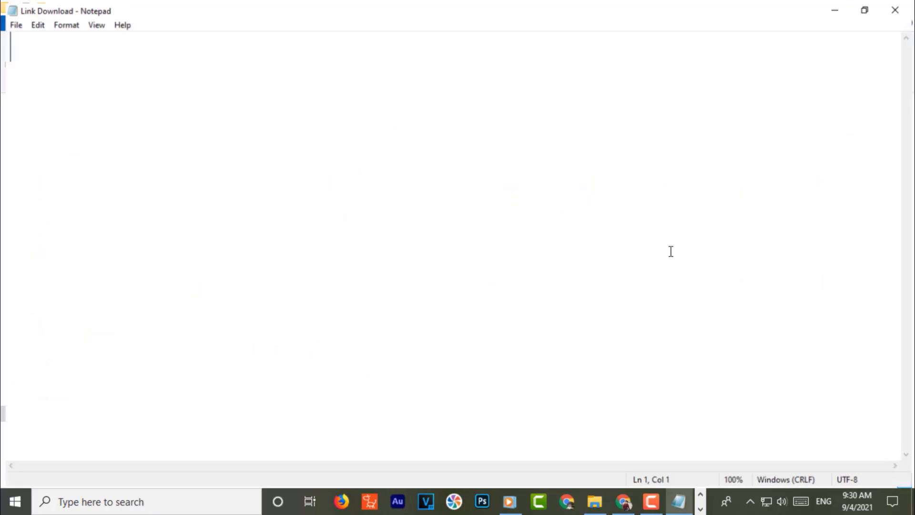
{"action": "left_click", "coordinate": [864, 11]}
{"action": "left_click_drag", "start_coordinate": [402, 295], "coordinate": [656, 240]}
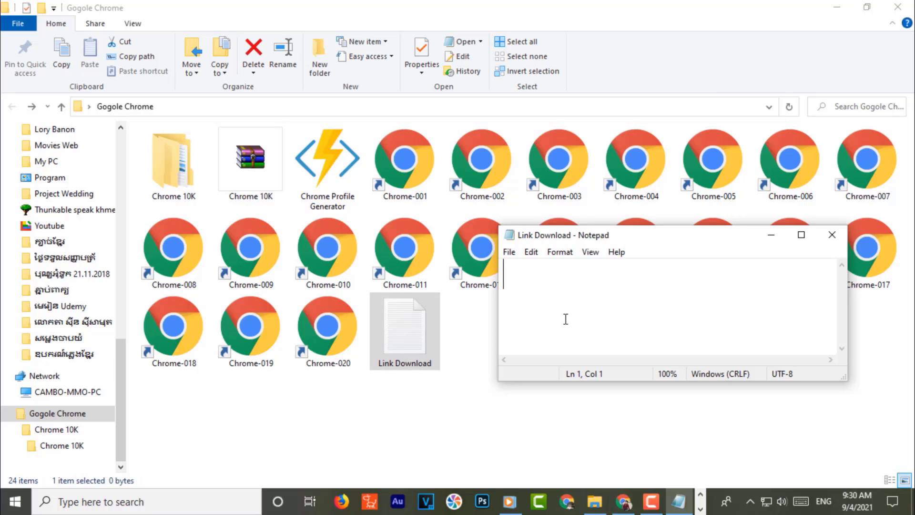
- Type the label 'Download:' into the note and reposition the Notepad window
{"action": "type", "text": "U"}
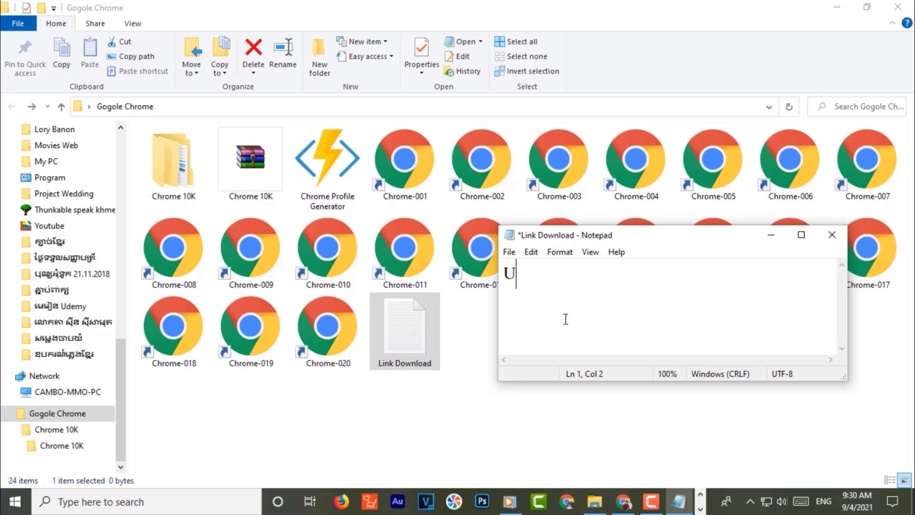
{"action": "type", "text": "se"}
{"action": "key", "text": "BackSpace"}
{"action": "key", "text": "BackSpace"}
{"action": "key", "text": "BackSpace"}
{"action": "type", "text": "Download"}
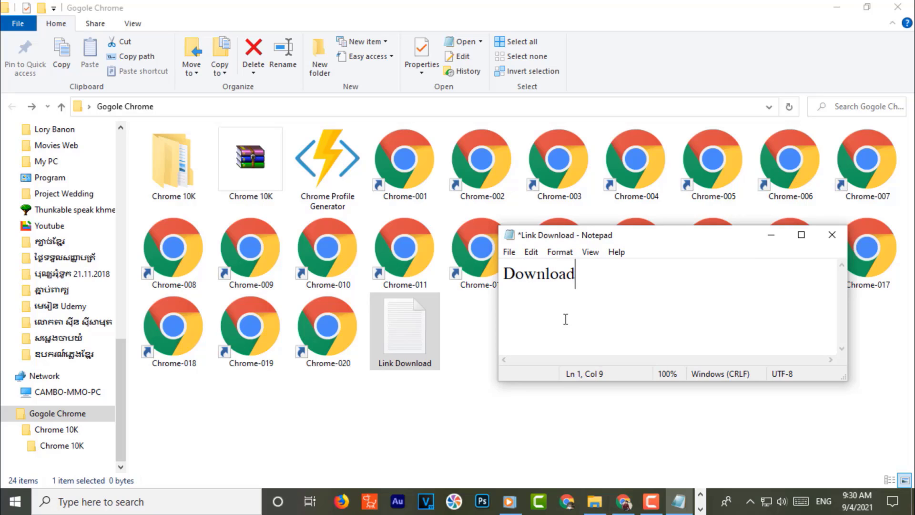
{"action": "type", "text": ":"}
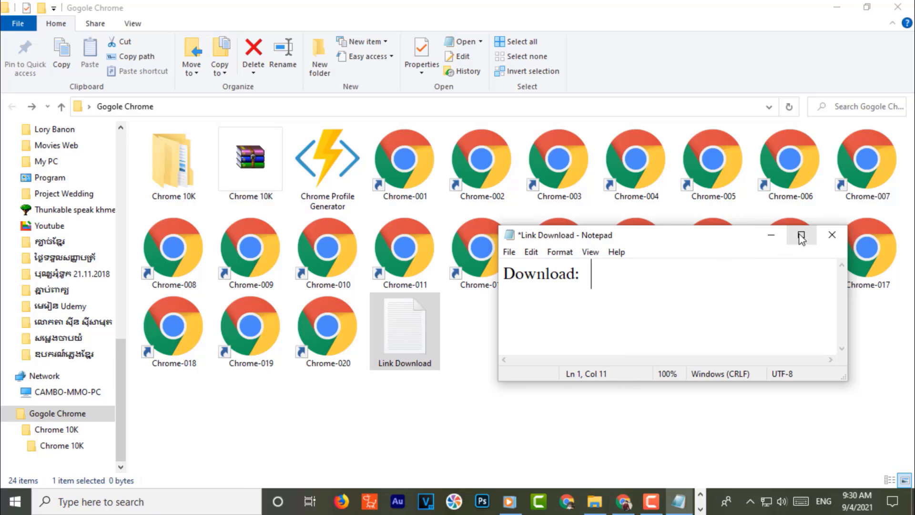
{"action": "left_click_drag", "start_coordinate": [660, 239], "coordinate": [620, 320]}
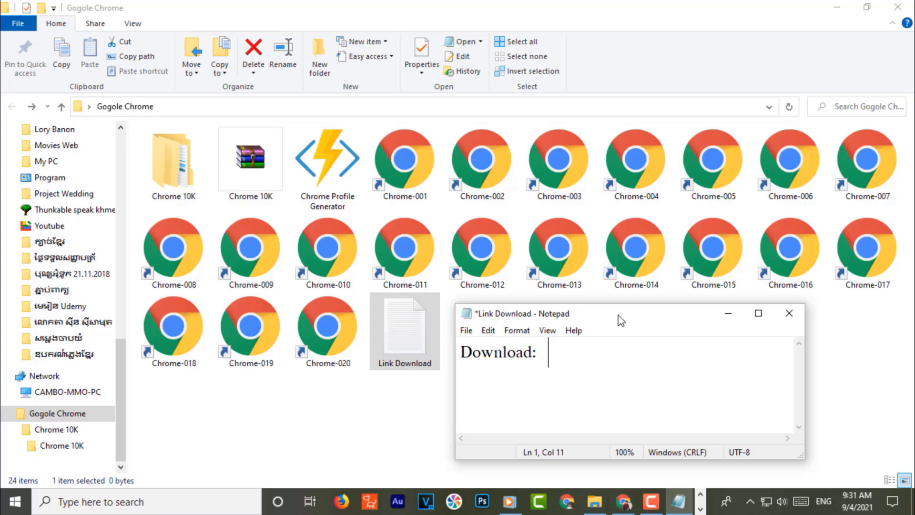
{"action": "left_click_drag", "start_coordinate": [655, 313], "coordinate": [721, 260]}
- Replace the note's text with 'Open Chome Profile Genertor'
{"action": "key", "text": "ctrl+a"}
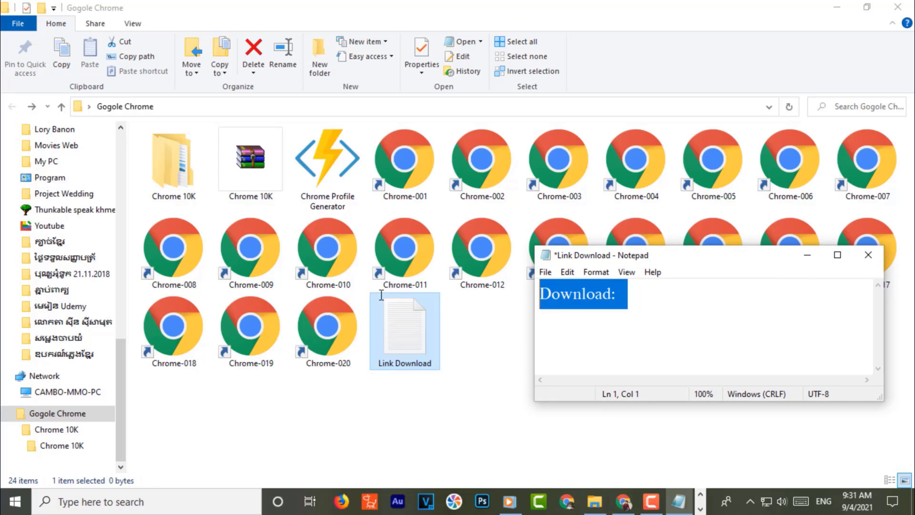
{"action": "key", "text": "BackSpace"}
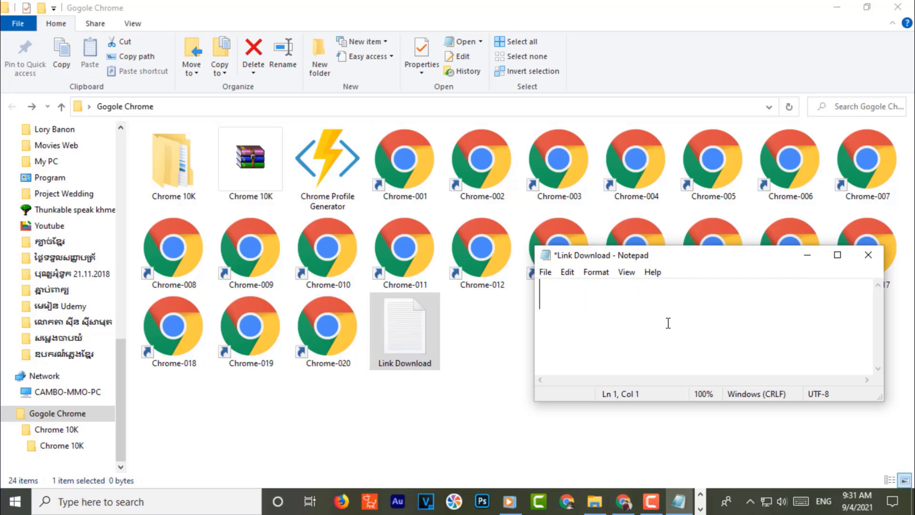
{"action": "type", "text": "Open Cho"}
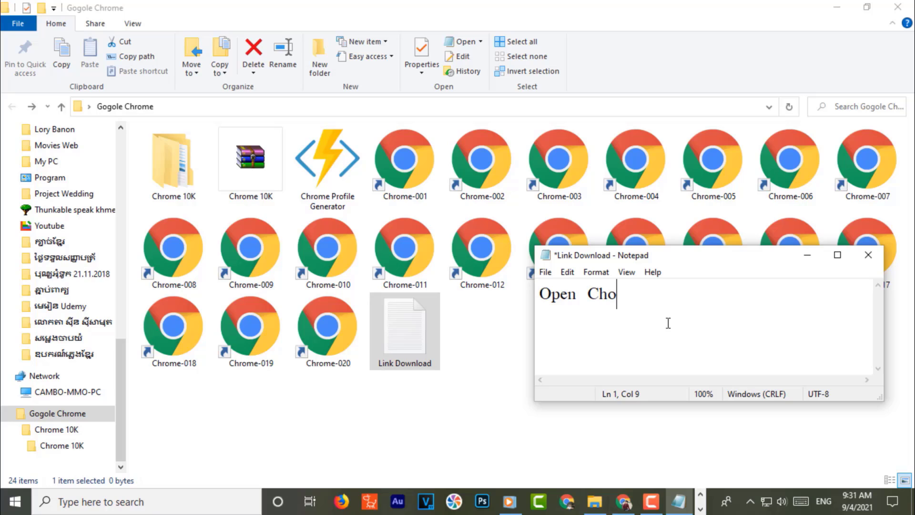
{"action": "type", "text": "me Profil"}
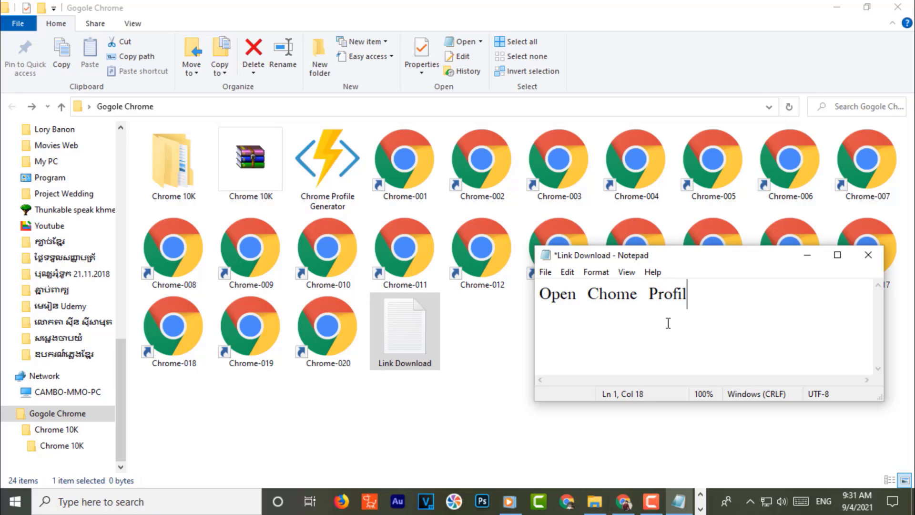
{"action": "type", "text": "e Genertor"}
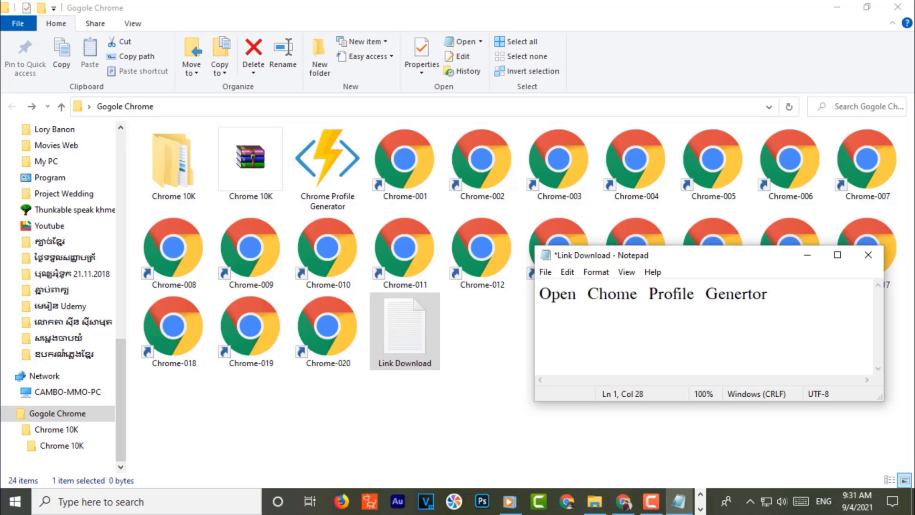
- Hide the Explorer window, move the note window up and left, and refresh the desktop
{"action": "left_click", "coordinate": [324, 171]}
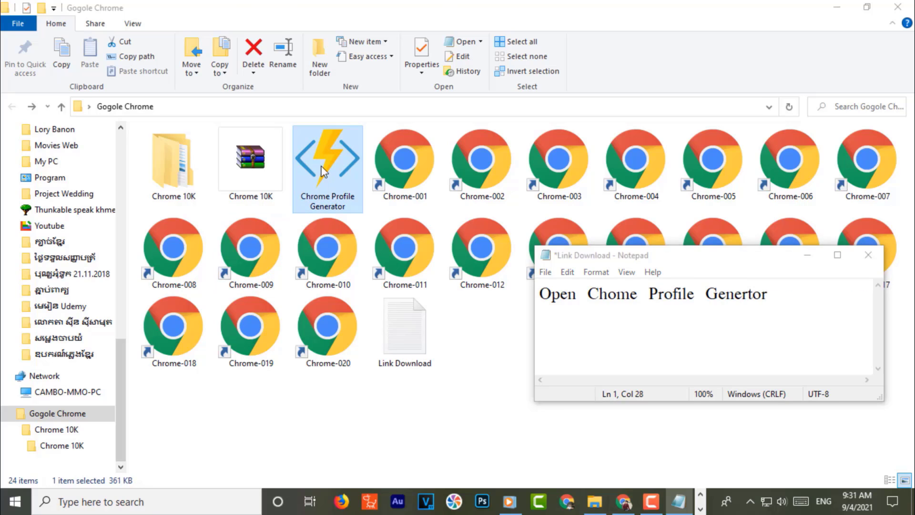
{"action": "left_click", "coordinate": [679, 498]}
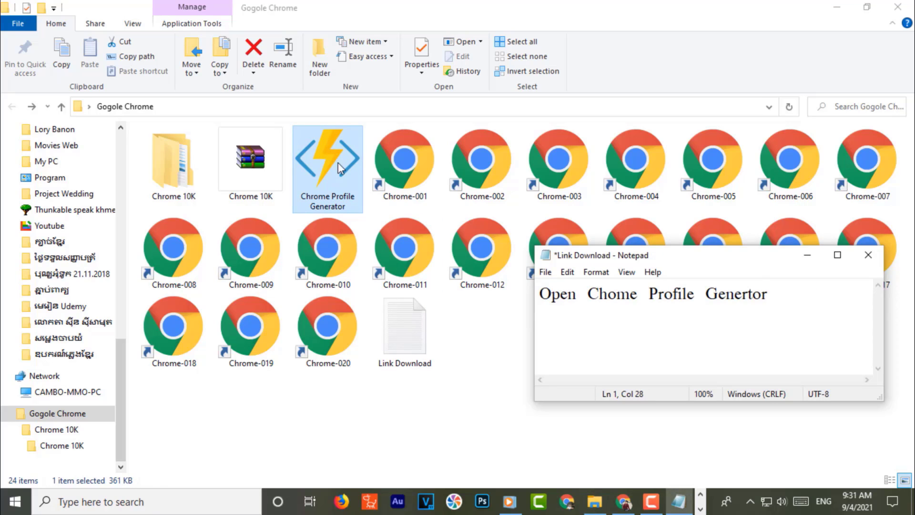
{"action": "left_click", "coordinate": [679, 499]}
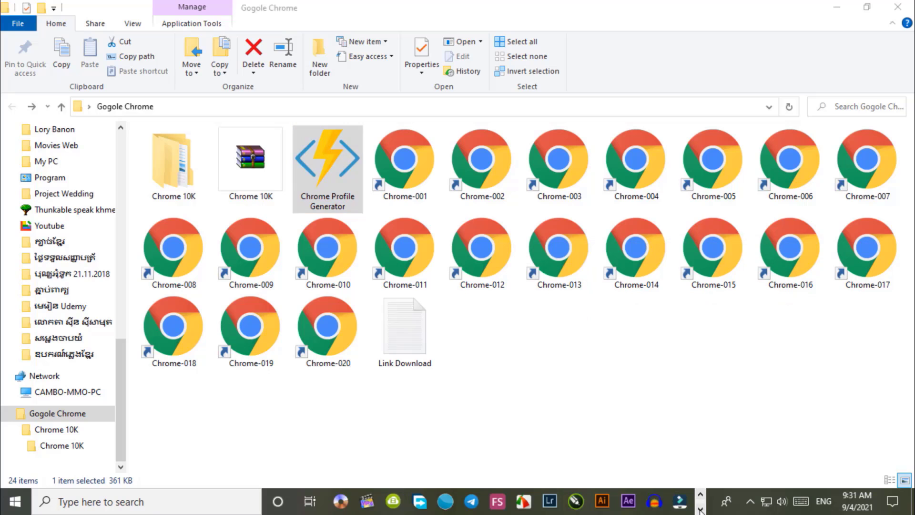
{"action": "right_click", "coordinate": [325, 167]}
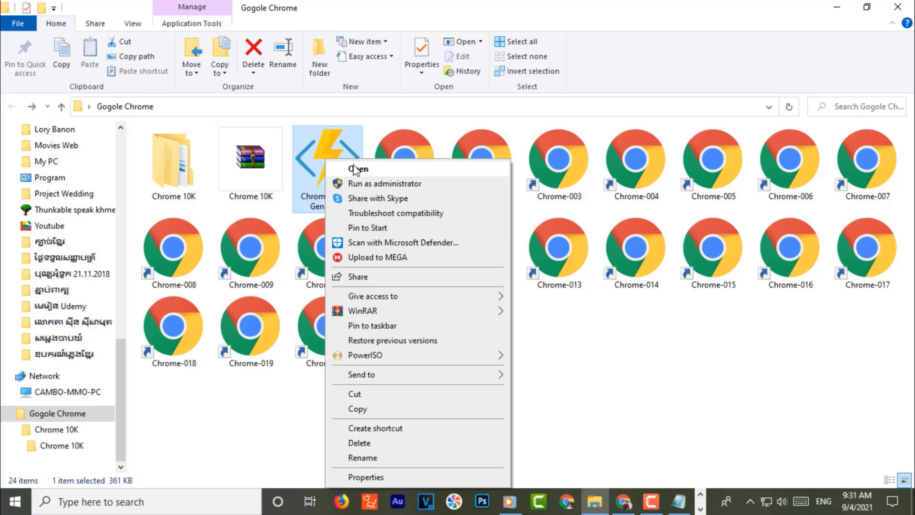
{"action": "left_click", "coordinate": [355, 168]}
{"action": "left_click", "coordinate": [837, 8]}
{"action": "left_click_drag", "start_coordinate": [660, 256], "coordinate": [586, 159]}
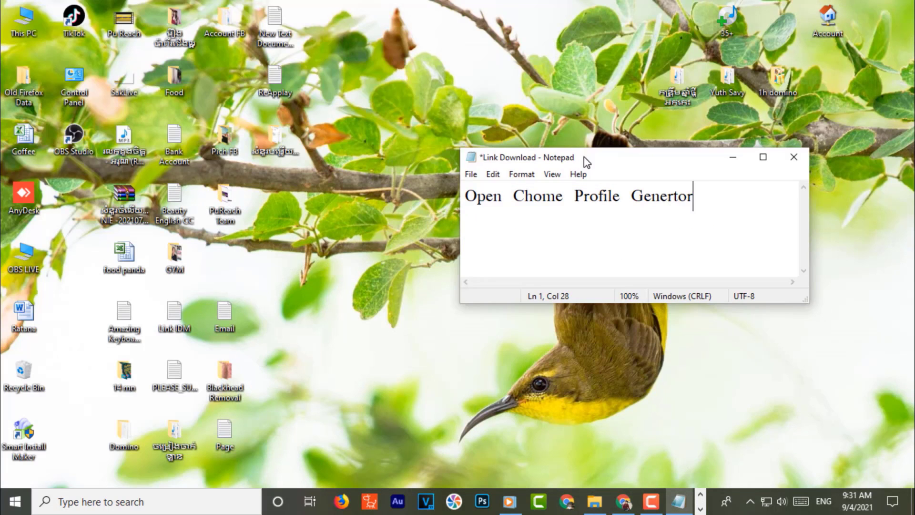
{"action": "right_click", "coordinate": [349, 234]}
{"action": "left_click", "coordinate": [376, 274]}
{"action": "right_click", "coordinate": [334, 217]}
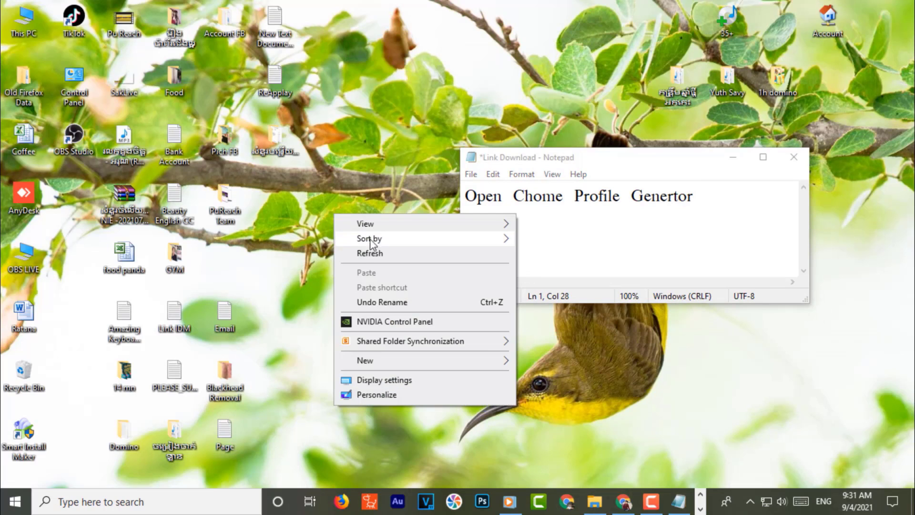
{"action": "left_click", "coordinate": [370, 256]}
- Maximize the Link Download note and push its heading to an indented second line
{"action": "left_click", "coordinate": [763, 157]}
{"action": "left_click", "coordinate": [1, 44]}
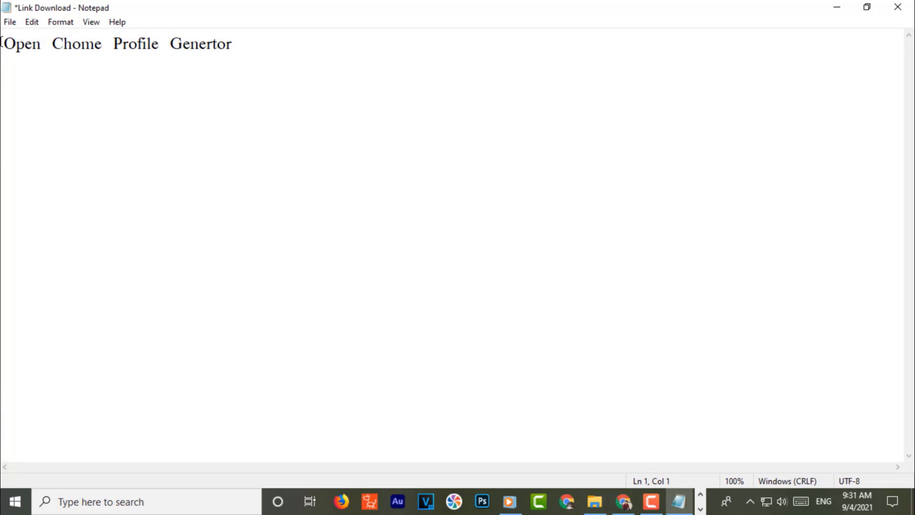
{"action": "key", "text": "Return"}
{"action": "key", "text": "Tab"}
- Run Chrome Profile Generator from the Gogole Chrome folder as administrator
{"action": "left_click", "coordinate": [594, 501]}
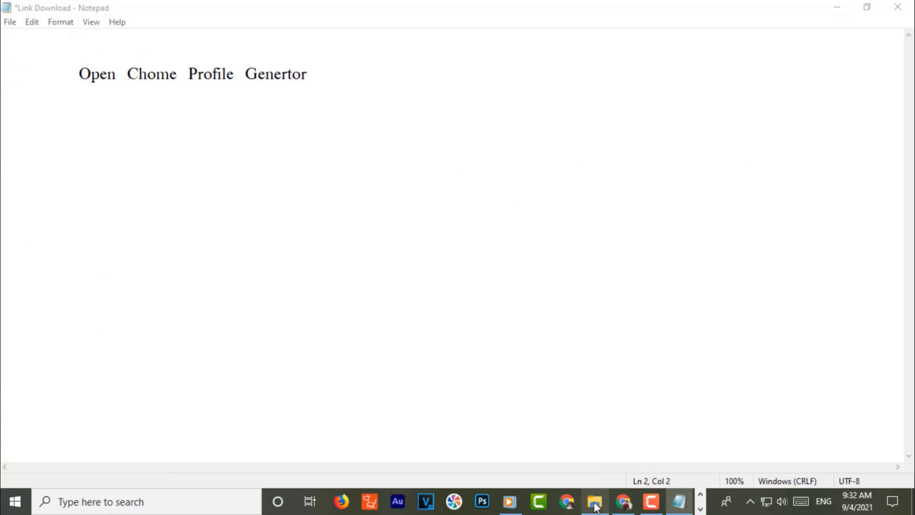
{"action": "right_click", "coordinate": [347, 181]}
{"action": "left_click", "coordinate": [357, 171]}
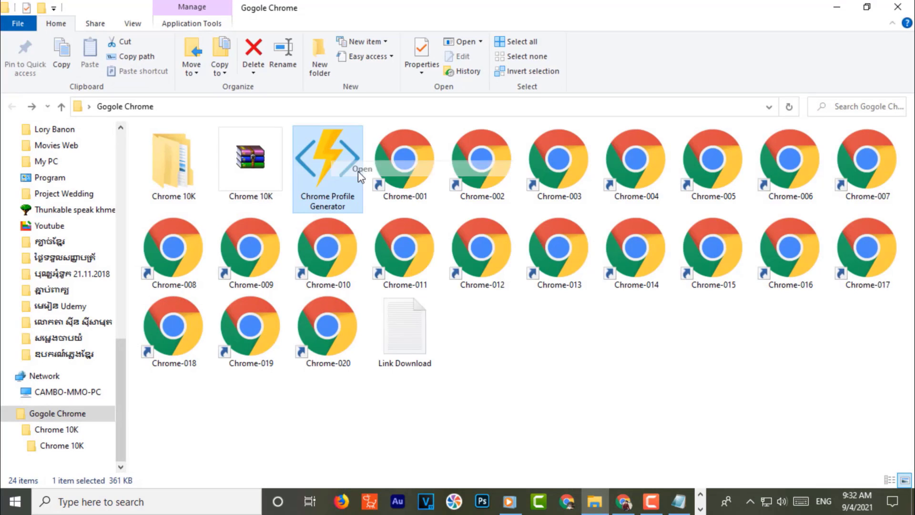
{"action": "right_click", "coordinate": [315, 187]}
{"action": "left_click", "coordinate": [347, 169]}
{"action": "right_click", "coordinate": [315, 188]}
{"action": "left_click", "coordinate": [343, 187]}
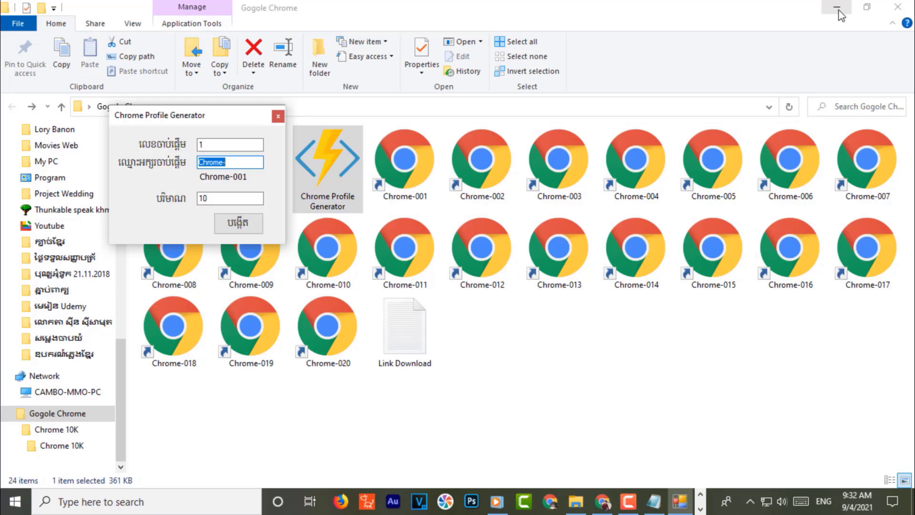
- Position the generator window beside a restored, smaller Link Download note, cursor at the heading's end
{"action": "left_click_drag", "start_coordinate": [182, 119], "coordinate": [394, 231]}
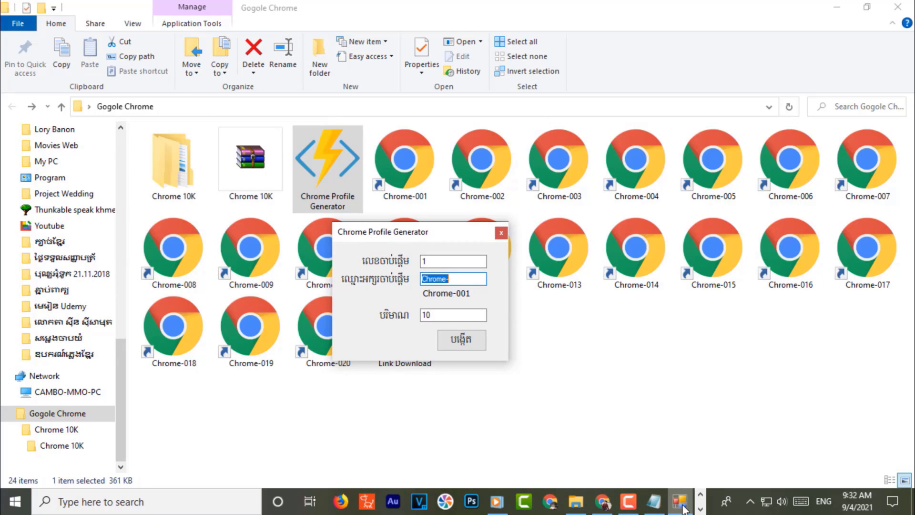
{"action": "left_click", "coordinate": [654, 500]}
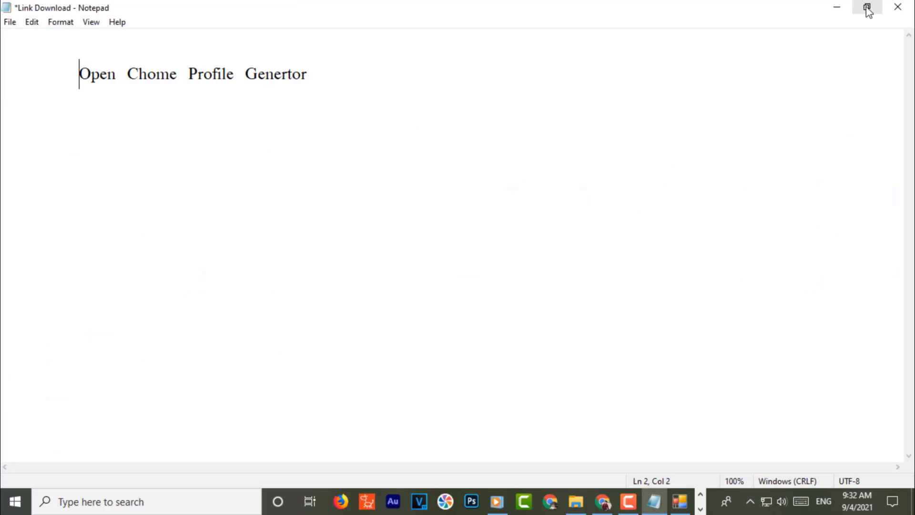
{"action": "left_click", "coordinate": [679, 500]}
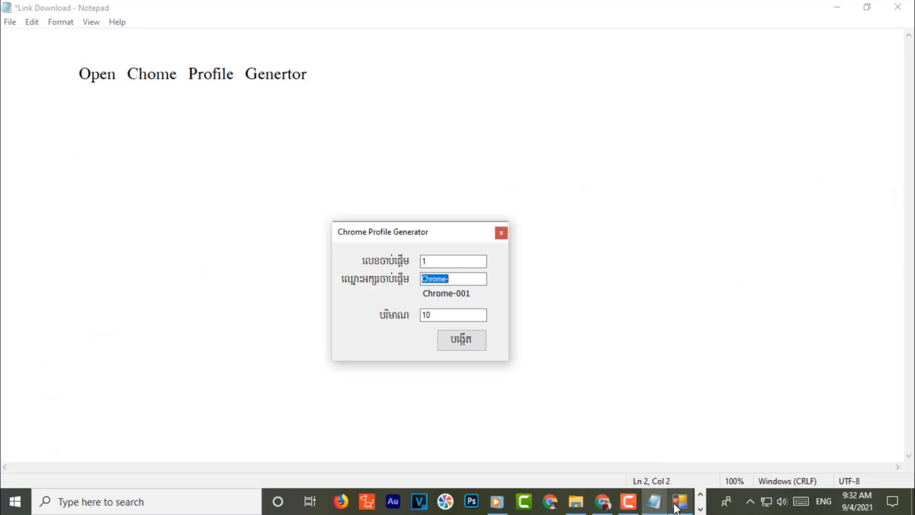
{"action": "left_click_drag", "start_coordinate": [392, 234], "coordinate": [506, 122]}
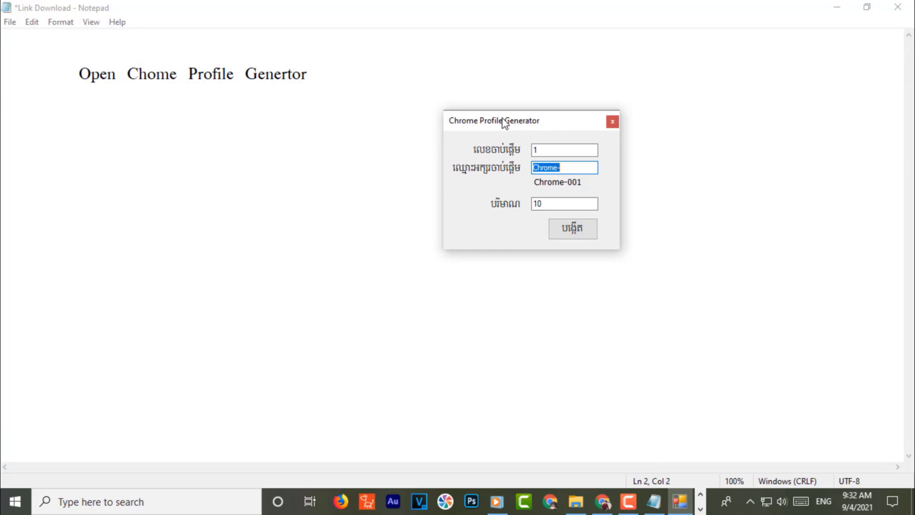
{"action": "left_click", "coordinate": [867, 6]}
{"action": "left_click_drag", "start_coordinate": [552, 155], "coordinate": [526, 269]}
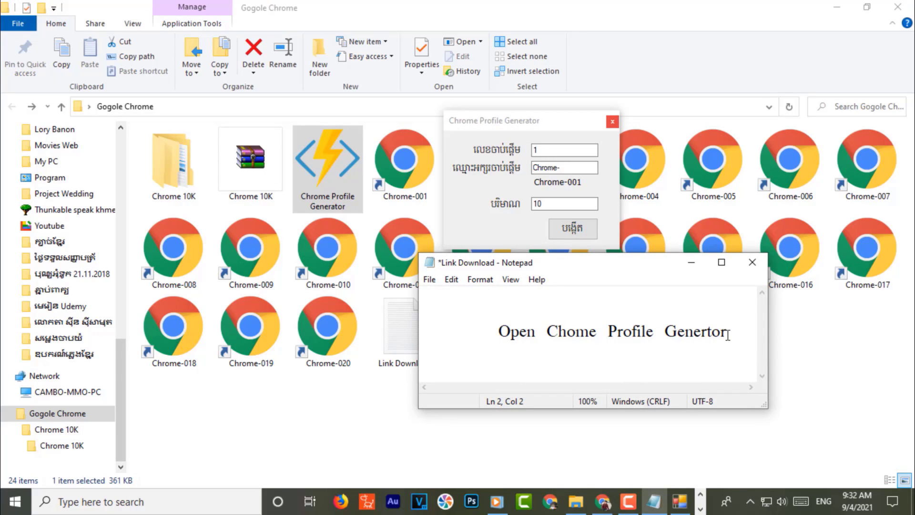
{"action": "left_click", "coordinate": [744, 342]}
- Add an indented line '+ លេខចាប់ផ្តើម (Number Start)', switching between Khmer and English keyboards
{"action": "key", "text": "Return"}
{"action": "key", "text": "Tab"}
{"action": "type", "text": "+"}
{"action": "key", "text": "alt+shift"}
{"action": "type", "text": "លេខ"}
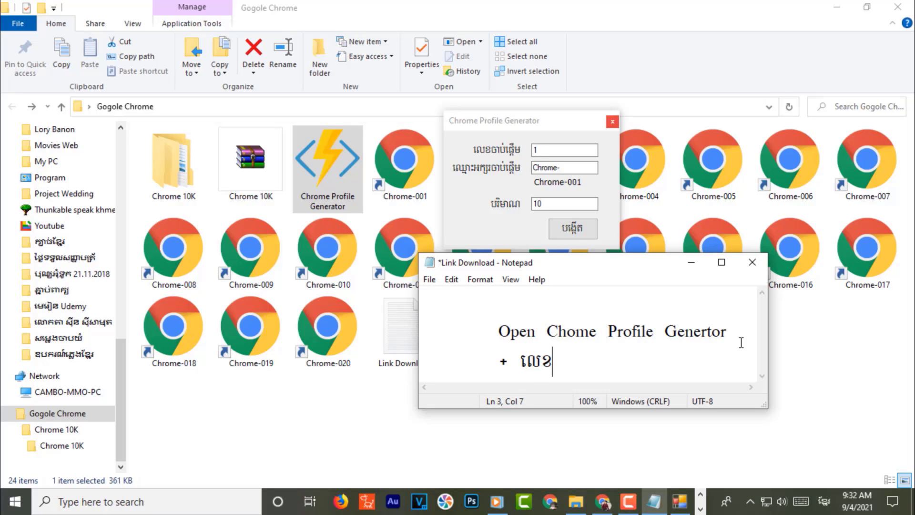
{"action": "type", "text": "ចាប់ផ្តើម"}
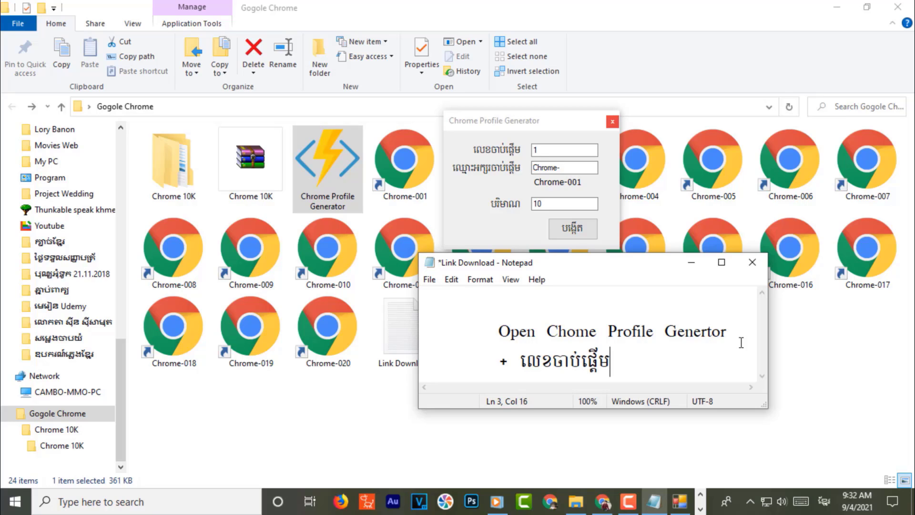
{"action": "type", "text": " ()"}
{"action": "key", "text": "alt+shift"}
{"action": "type", "text": "Nu"}
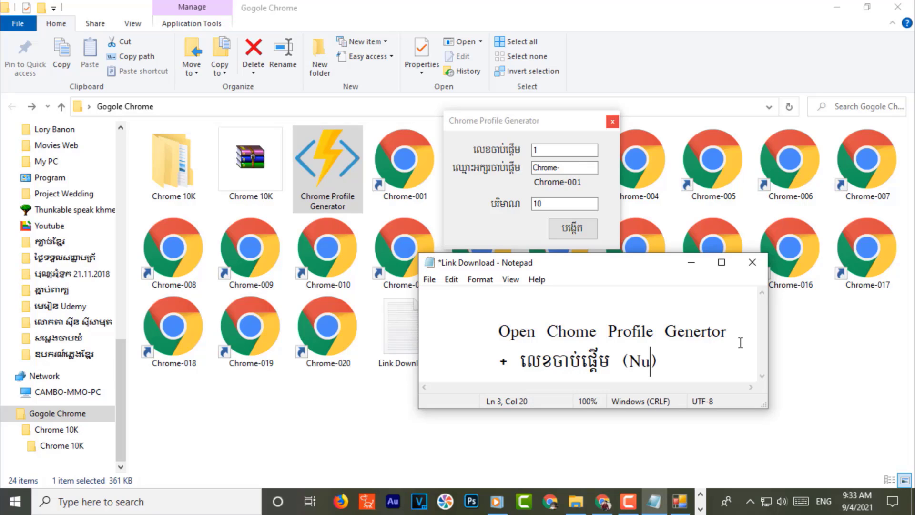
{"action": "type", "text": "mber S"}
{"action": "type", "text": "tar"}
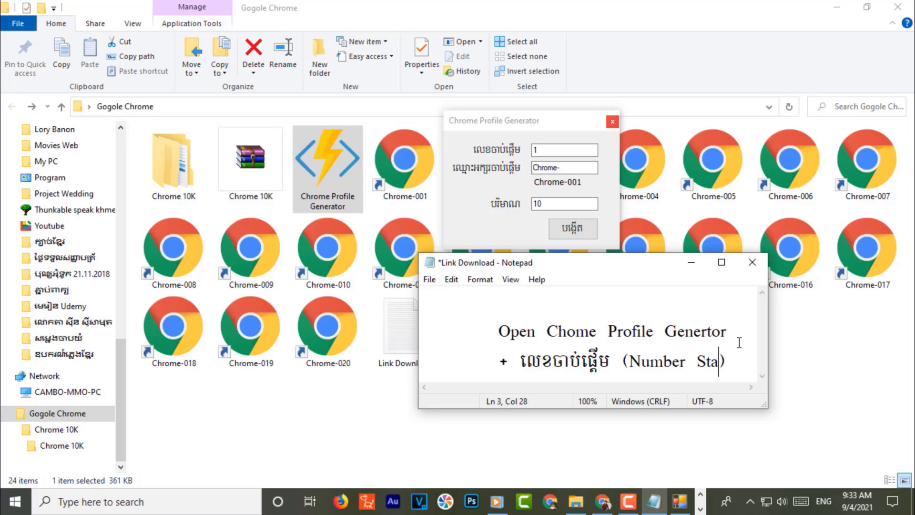
{"action": "type", "text": "t"}
- Follow (Number Start) with the explanation 'Put Your Number For Start'
{"action": "key", "text": "Right"}
{"action": "type", "text": "........"}
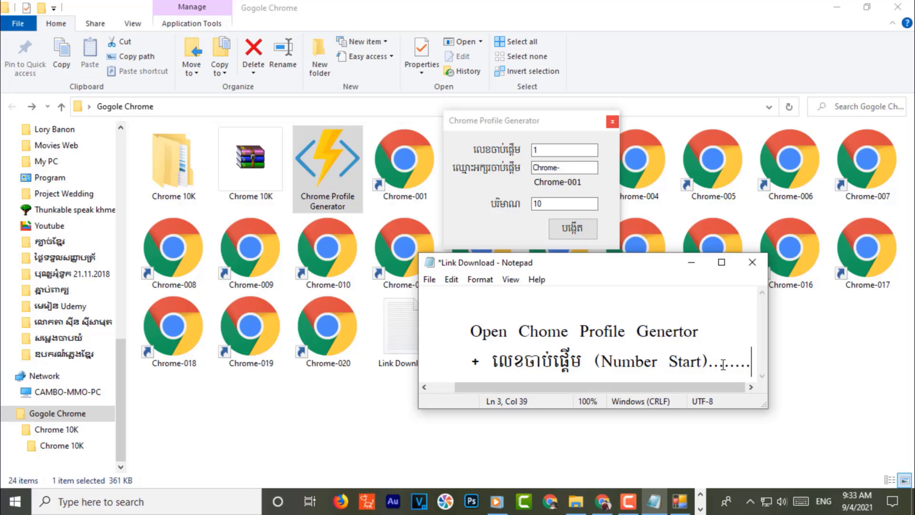
{"action": "left_click_drag", "start_coordinate": [709, 365], "coordinate": [749, 372]}
{"action": "type", "text": "Put Y"}
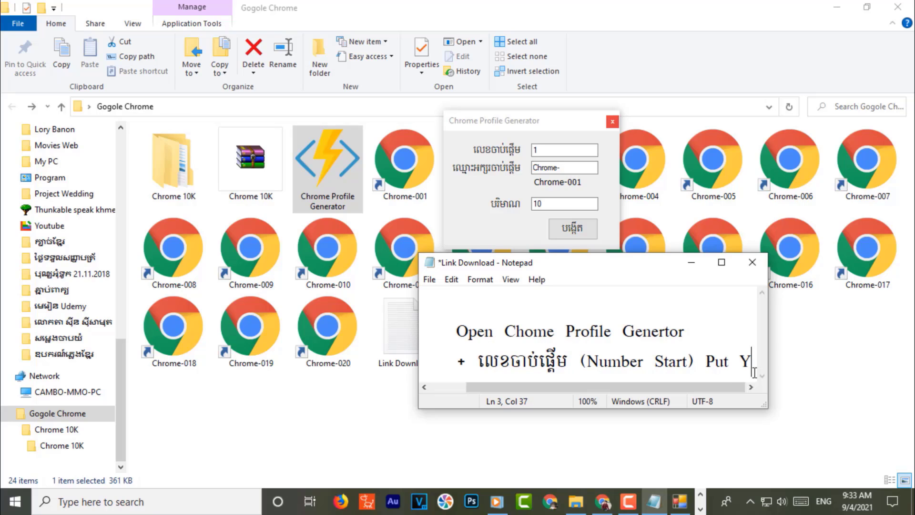
{"action": "type", "text": "ou"}
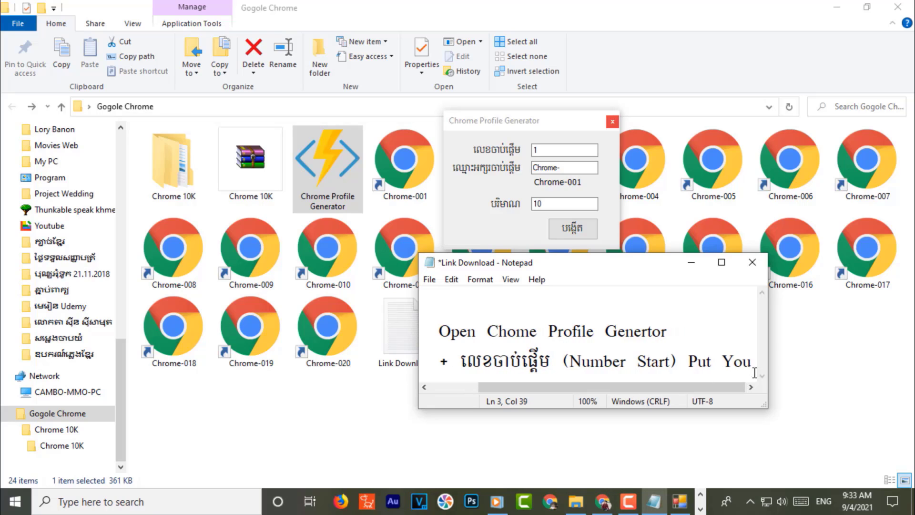
{"action": "type", "text": "r Num"}
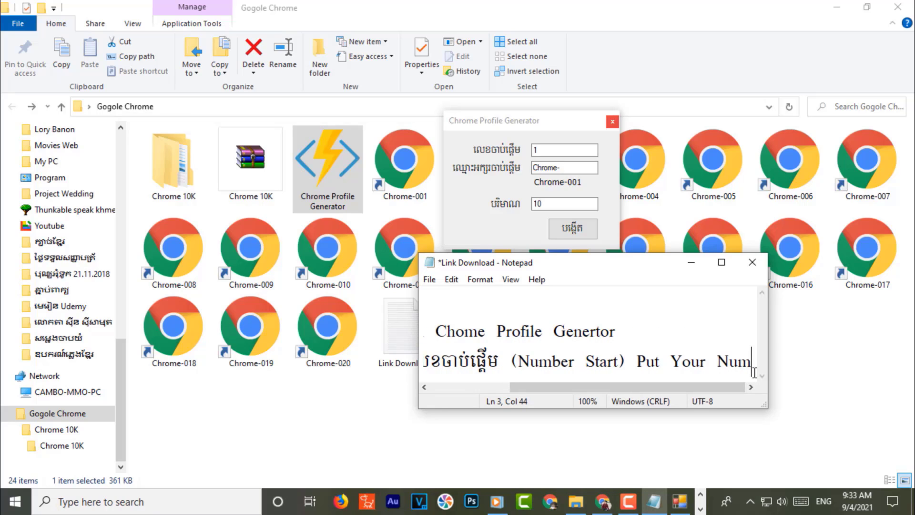
{"action": "type", "text": "ber For"}
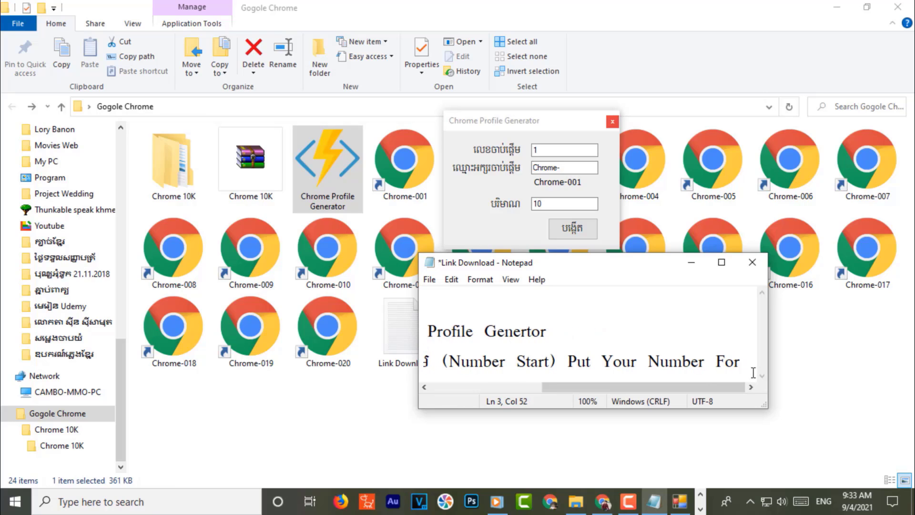
{"action": "type", "text": " St"}
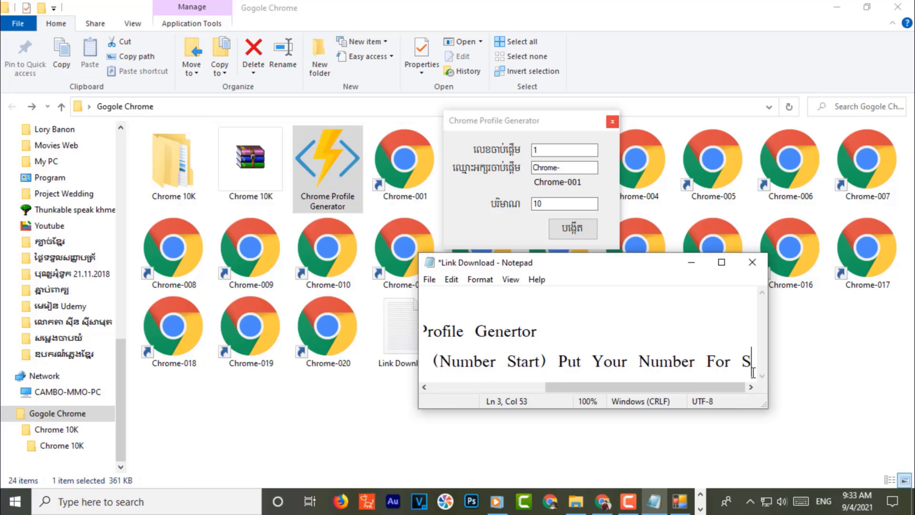
{"action": "type", "text": "art"}
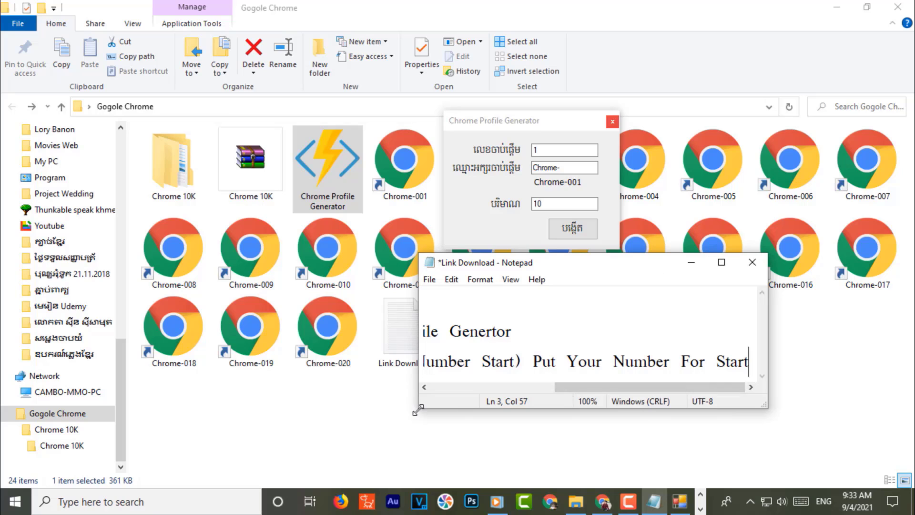
- Enlarge the note window and place it below the generator window
{"action": "left_click_drag", "start_coordinate": [419, 407], "coordinate": [215, 512]}
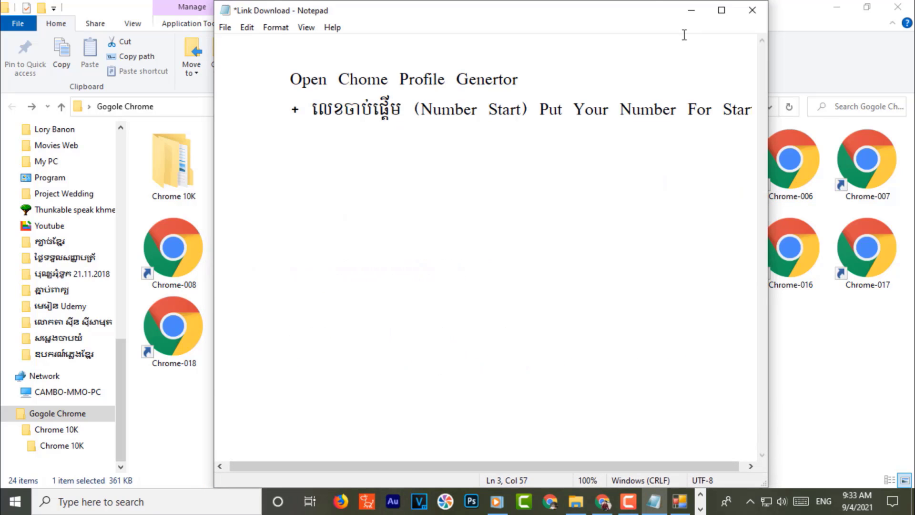
{"action": "left_click_drag", "start_coordinate": [647, 3], "coordinate": [654, 125]}
{"action": "left_click_drag", "start_coordinate": [768, 232], "coordinate": [812, 232]}
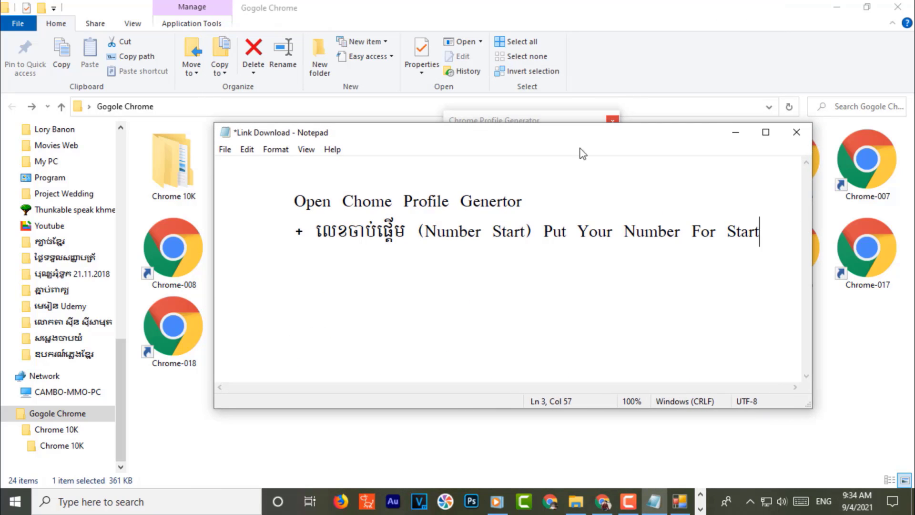
{"action": "left_click_drag", "start_coordinate": [567, 137], "coordinate": [564, 225]}
{"action": "left_click_drag", "start_coordinate": [527, 122], "coordinate": [479, 65]}
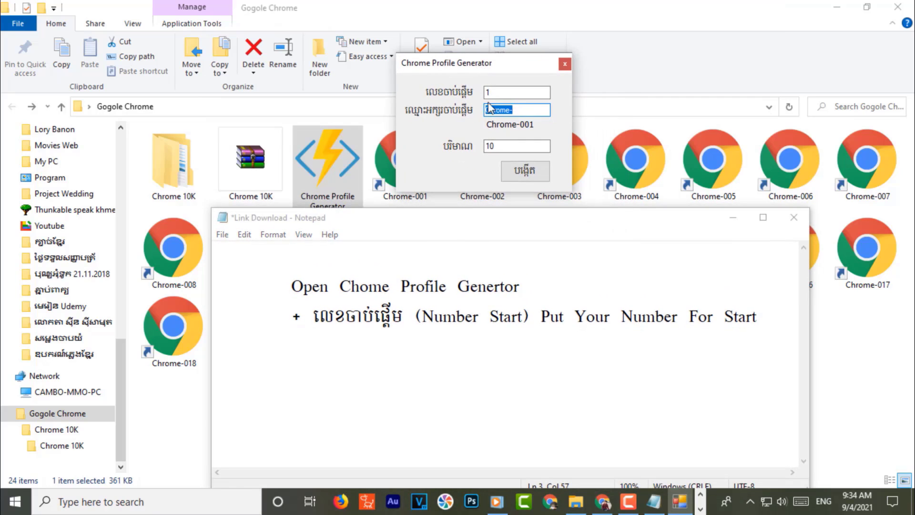
{"action": "left_click_drag", "start_coordinate": [515, 219], "coordinate": [510, 207]}
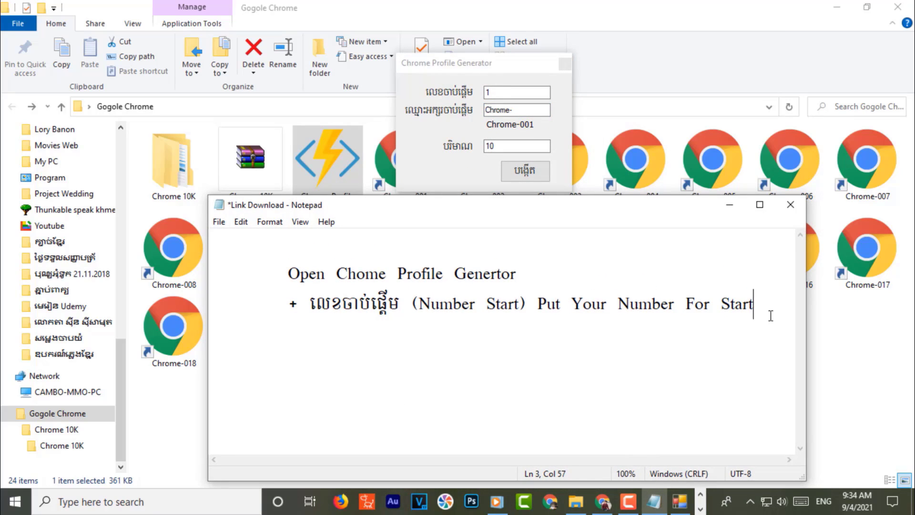
- Add a new line '+ ឈ្មោះអក្សរចាប់ផ្តើម (Name Start)', fixing typos along the way
{"action": "key", "text": "Return"}
{"action": "type", "text": "+"}
{"action": "key", "text": "alt+shift"}
{"action": "type", "text": "ឺ"}
{"action": "key", "text": "BackSpace"}
{"action": "type", "text": "ឈ"}
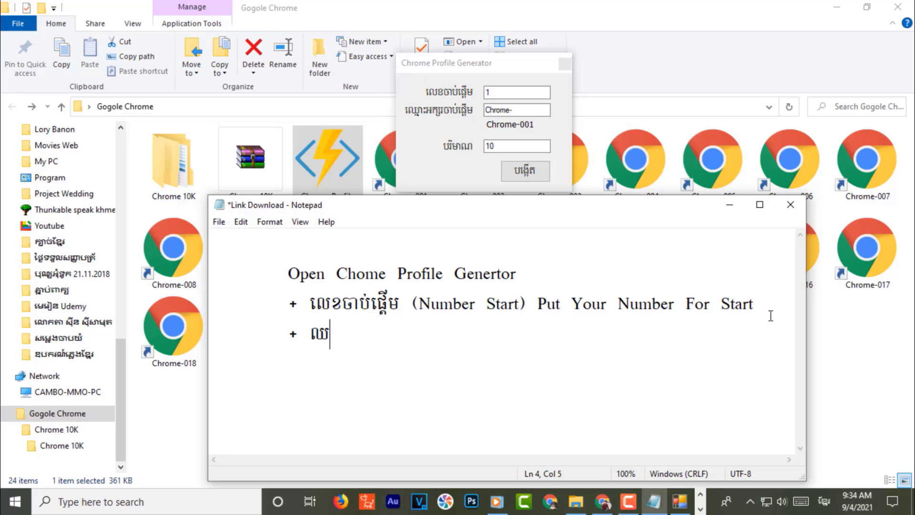
{"action": "type", "text": "្មោះអក្សរ"}
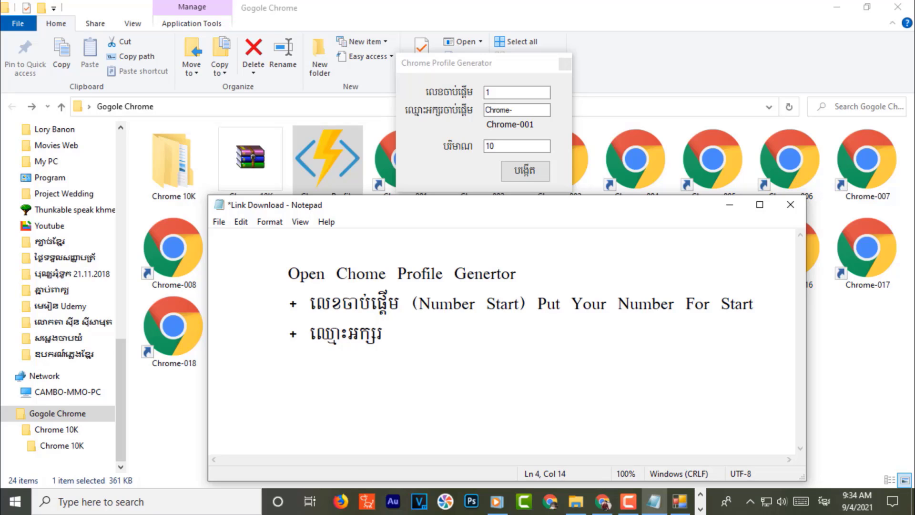
{"action": "type", "text": "ចាប់ផ"}
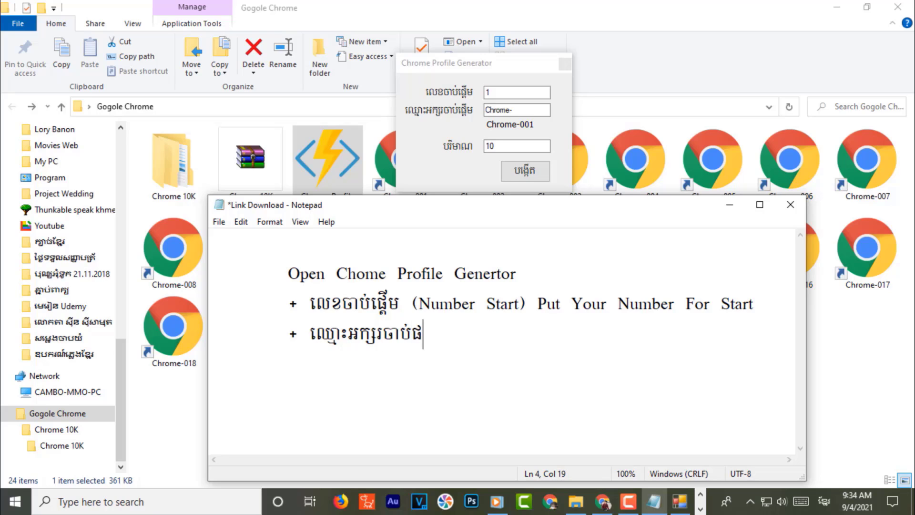
{"action": "type", "text": "្តើម"}
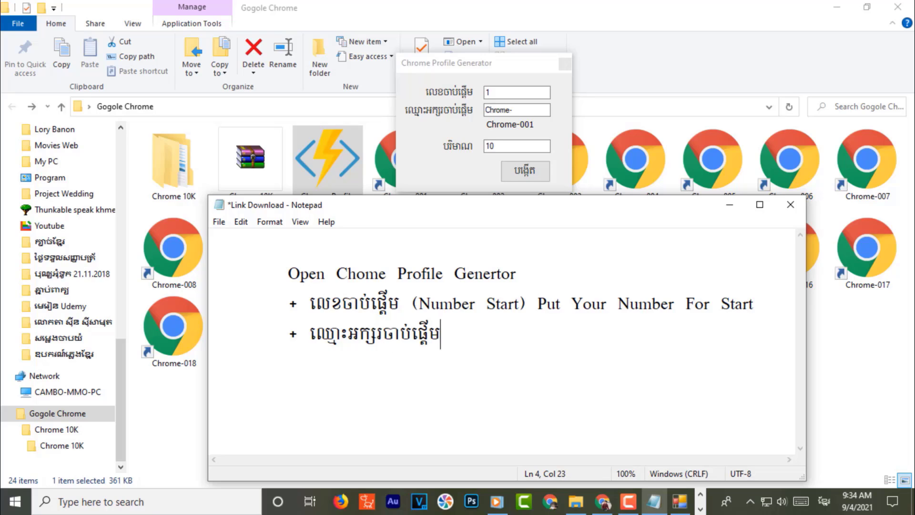
{"action": "type", "text": " ()"}
{"action": "key", "text": "Left"}
{"action": "key", "text": "alt+shift"}
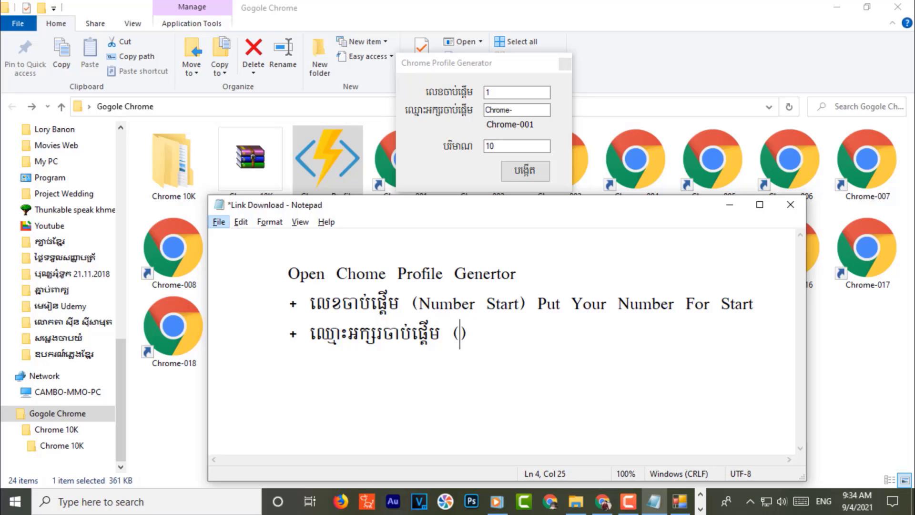
{"action": "type", "text": "ame"}
{"action": "key", "text": "BackSpace"}
{"action": "key", "text": "BackSpace"}
{"action": "key", "text": "BackSpace"}
{"action": "type", "text": "Name Stat"}
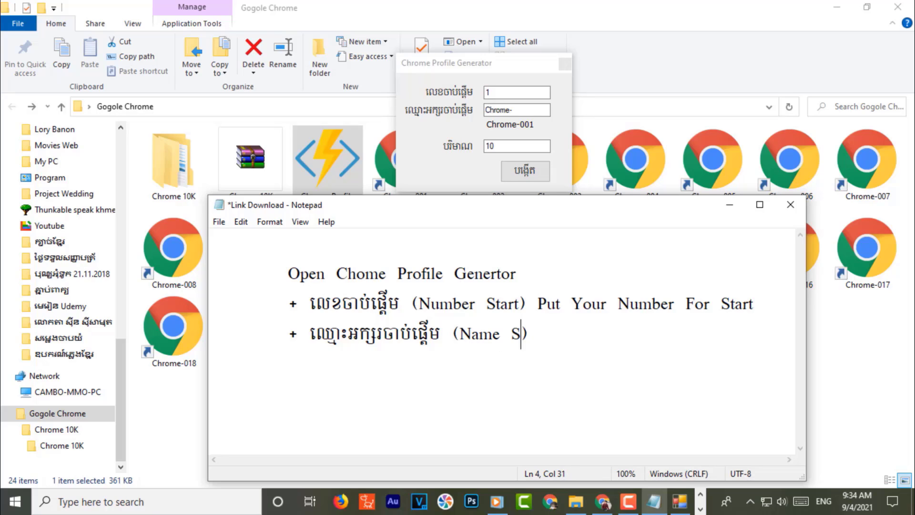
{"action": "key", "text": "BackSpace"}
{"action": "type", "text": "rt"}
- Finish the Name Start line with 'Name Auto' and begin a new '+' bullet below it
{"action": "left_click_drag", "start_coordinate": [538, 303], "coordinate": [765, 312]}
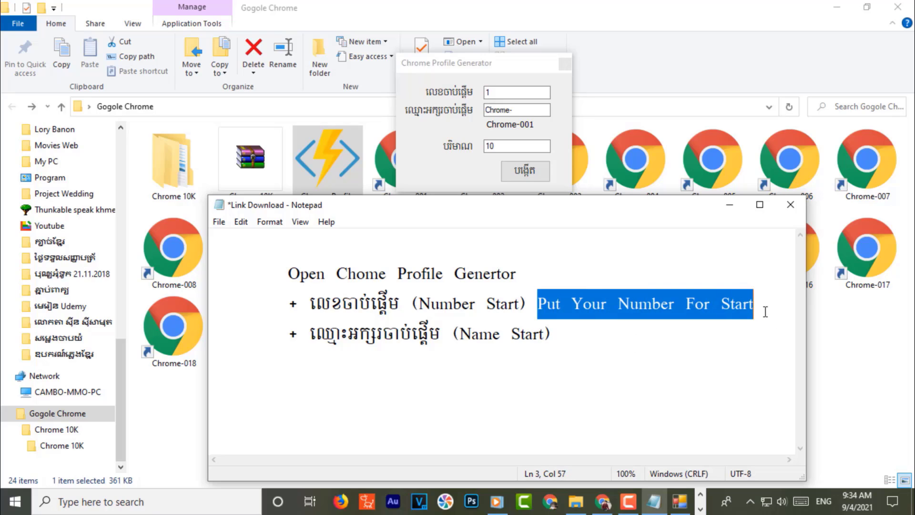
{"action": "left_click", "coordinate": [578, 342]}
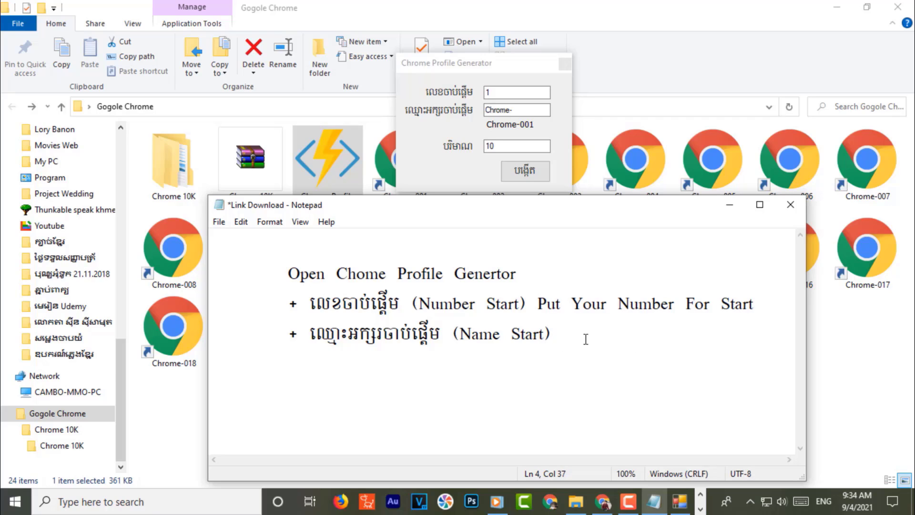
{"action": "type", "text": "Name Auto"}
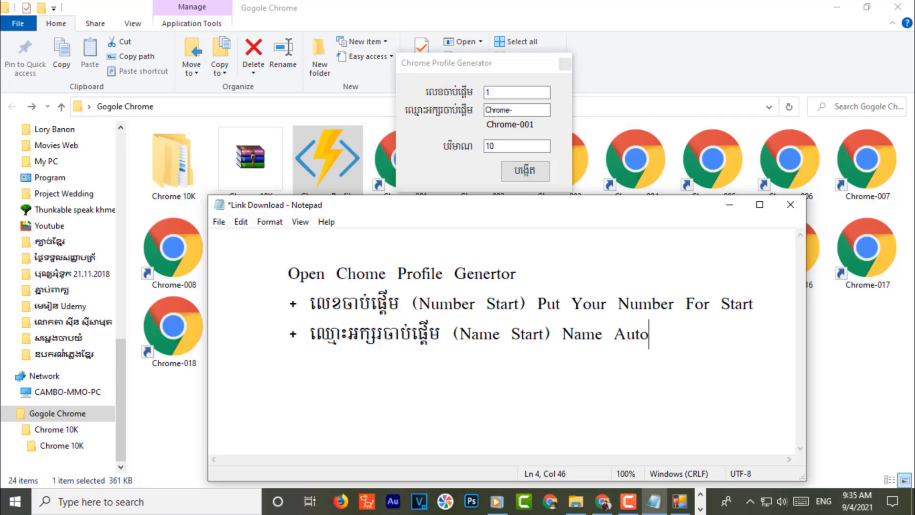
{"action": "left_click", "coordinate": [688, 375]}
{"action": "type", "text": "+"}
- Type the Quantity label 'បរិមាណ (Quantity)' on the new bullet line
{"action": "key", "text": "alt+shift"}
{"action": "type", "text": "បរិមា"}
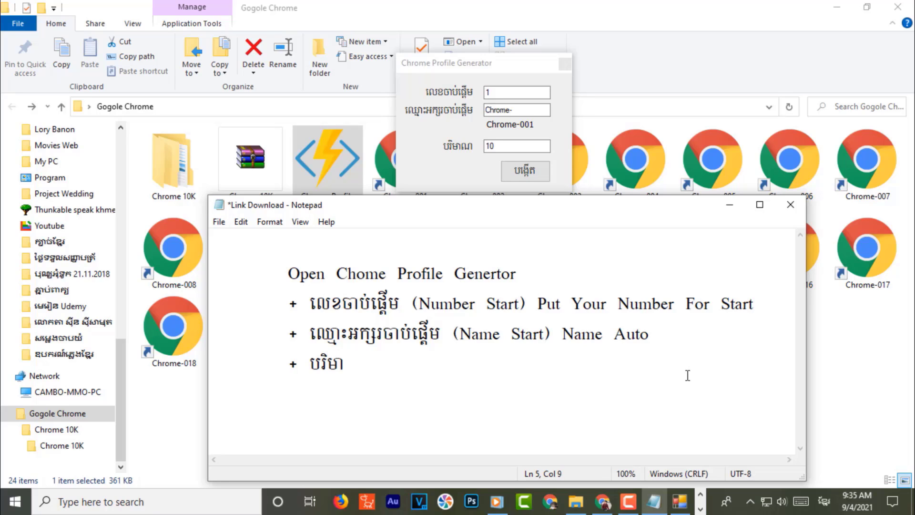
{"action": "type", "text": "ណ ()"}
{"action": "key", "text": "Left"}
{"action": "key", "text": "alt+shift"}
{"action": "type", "text": "Q"}
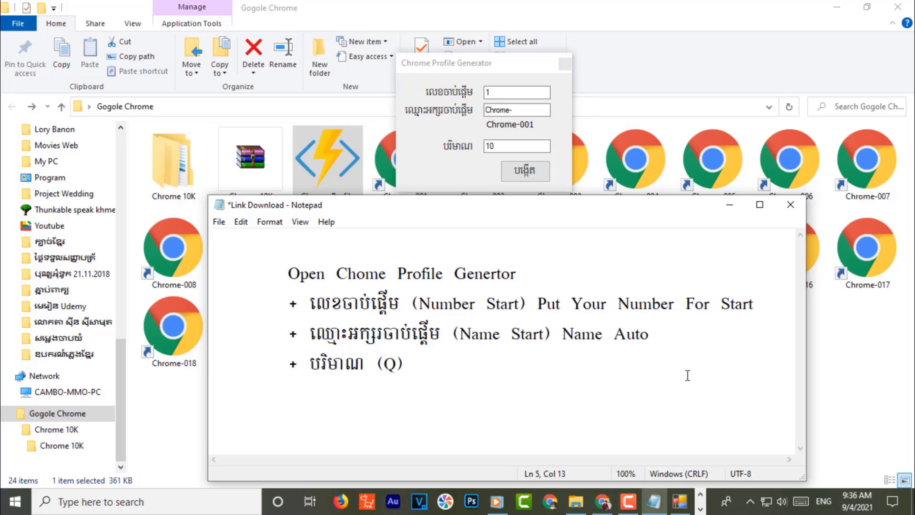
{"action": "type", "text": "uantity"}
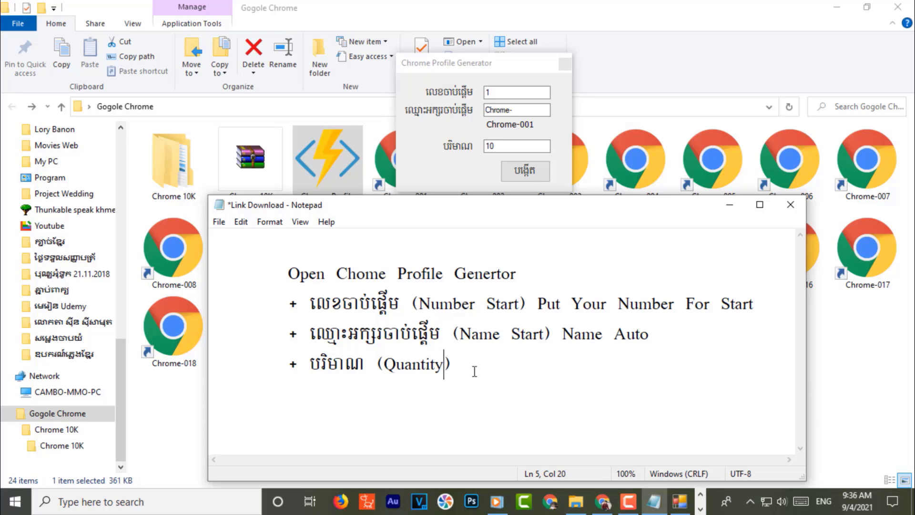
{"action": "left_click", "coordinate": [511, 377]}
- Copy 'Put Your Number For Start' after (Quantity) and edit it to 'Put Your Want Number'
{"action": "left_click_drag", "start_coordinate": [539, 305], "coordinate": [754, 308]}
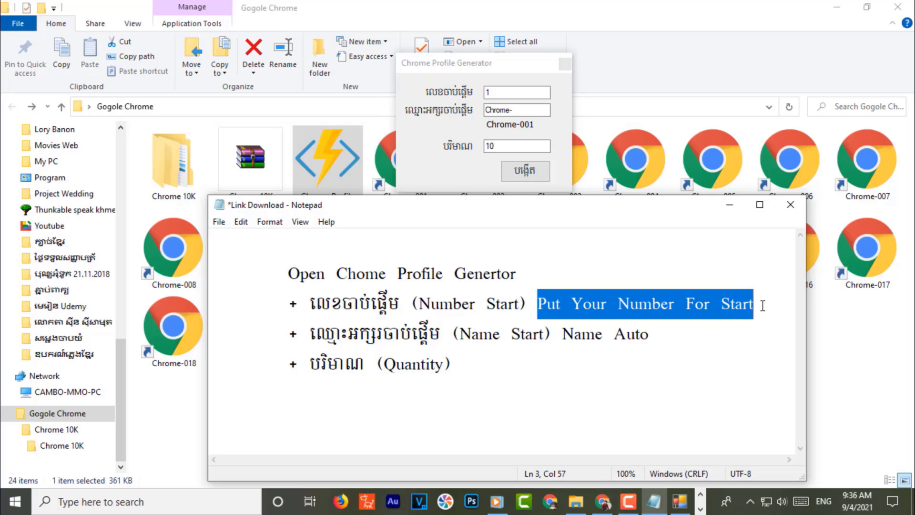
{"action": "key", "text": "ctrl+c"}
{"action": "left_click", "coordinate": [479, 363]}
{"action": "key", "text": "ctrl+v"}
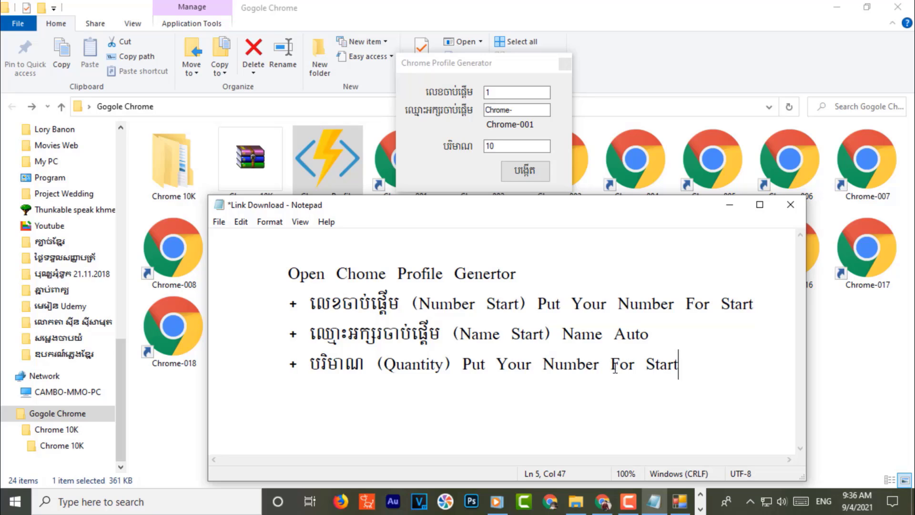
{"action": "left_click_drag", "start_coordinate": [611, 366], "coordinate": [703, 366]}
{"action": "key", "text": "BackSpace"}
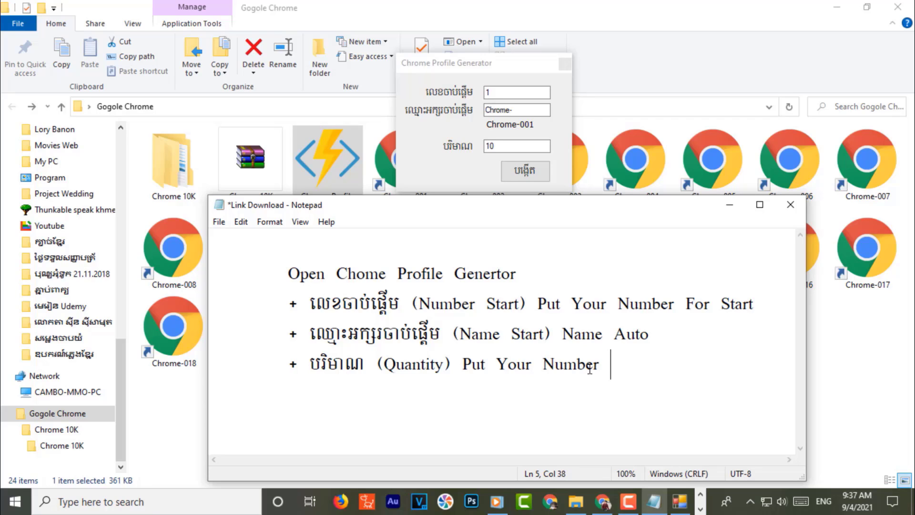
{"action": "left_click", "coordinate": [544, 356]}
{"action": "type", "text": "Want"}
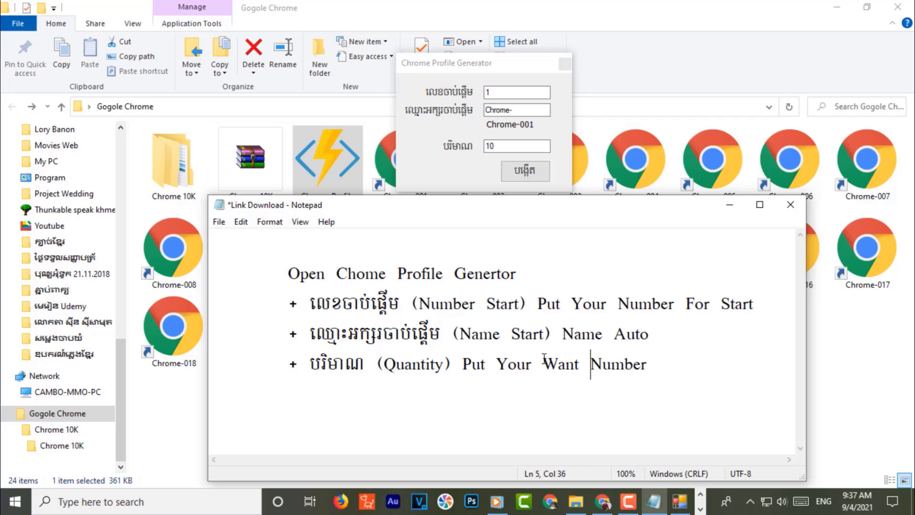
{"action": "left_click", "coordinate": [666, 373]}
- Add the final line '+ ចុច បង្កើត (Is Ok Click Create)' and close the generator window
{"action": "key", "text": "Return"}
{"action": "type", "text": "+ Is Ok C"}
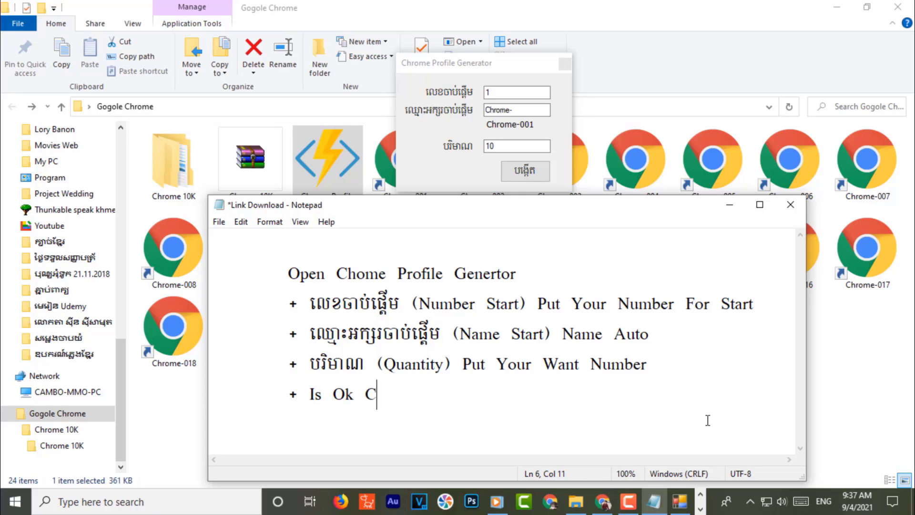
{"action": "type", "text": "lick"}
{"action": "key", "text": "alt+shift"}
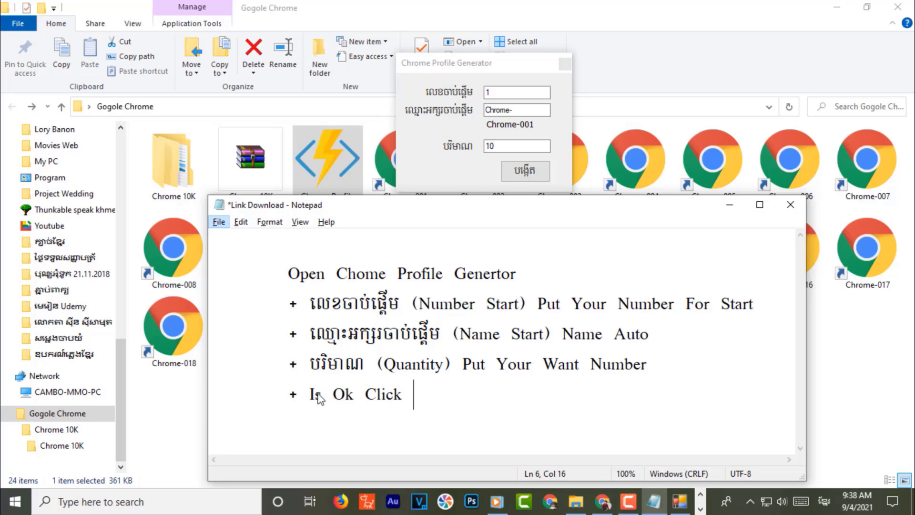
{"action": "left_click", "coordinate": [310, 396]}
{"action": "type", "text": "ចុច "}
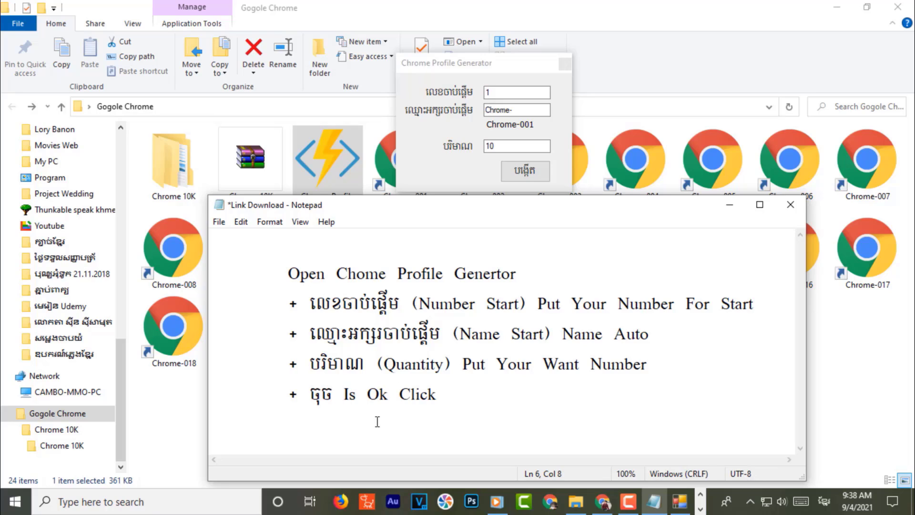
{"action": "type", "text": "បង្កើត "}
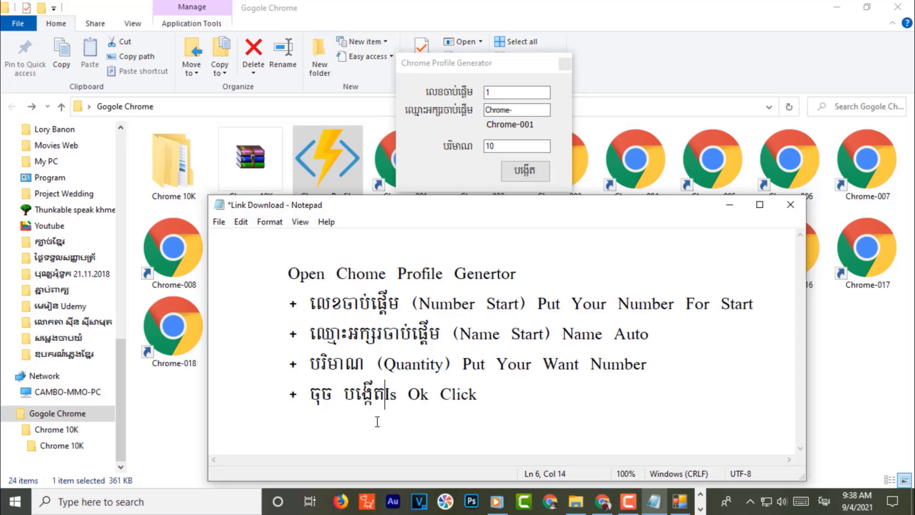
{"action": "type", "text": "("}
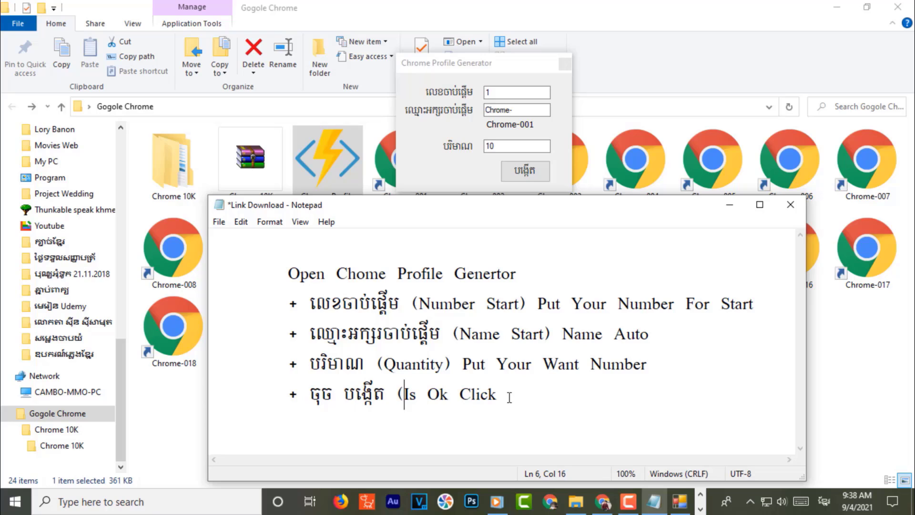
{"action": "left_click", "coordinate": [503, 393]}
{"action": "type", "text": "Create)"}
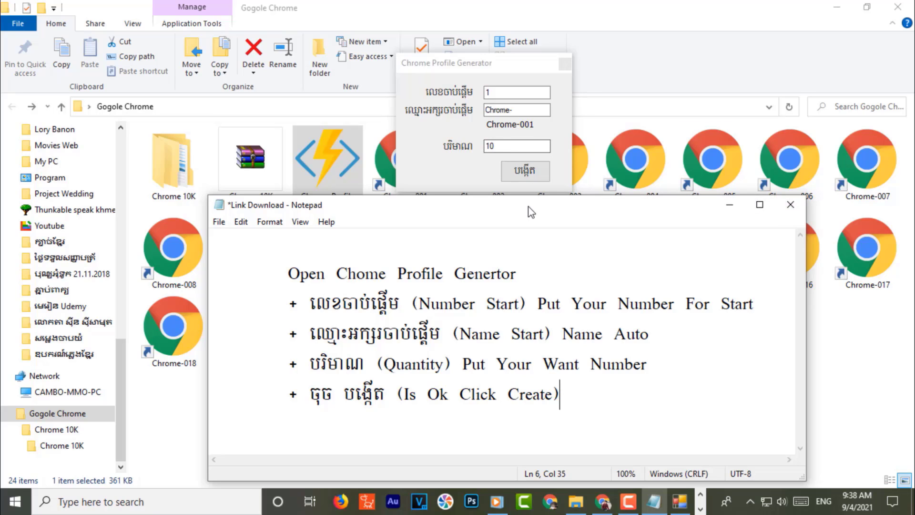
{"action": "left_click", "coordinate": [564, 64]}
{"action": "left_click_drag", "start_coordinate": [577, 206], "coordinate": [614, 131]}
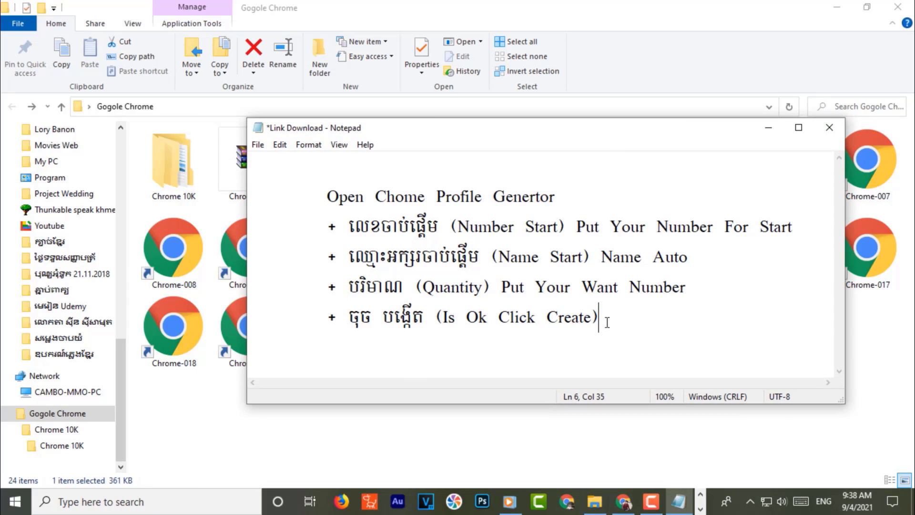
- Close the Link Download note, saving its changes, and close the Gogole Chrome folder window
{"action": "left_click", "coordinate": [829, 127]}
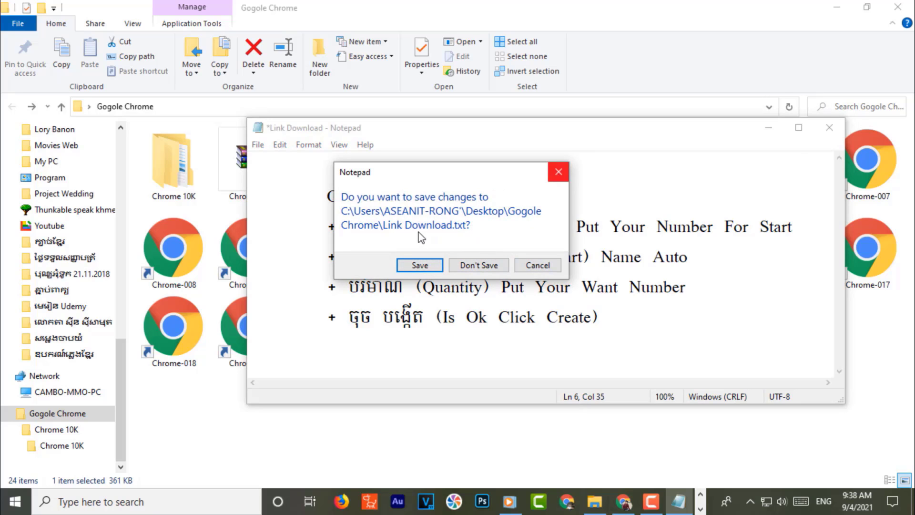
{"action": "left_click", "coordinate": [420, 265]}
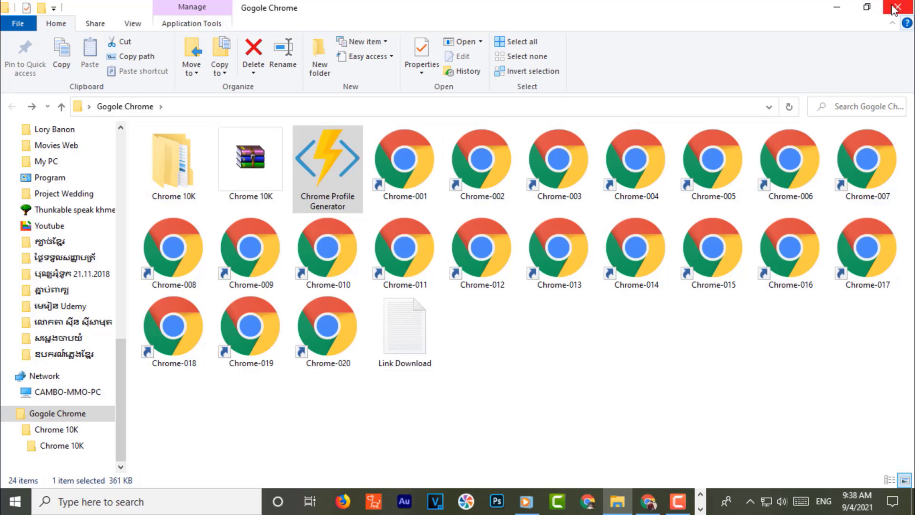
{"action": "left_click", "coordinate": [898, 7]}
- Close all six Chrome Profile Generator windows, refresh the desktop, and right-click the Gogole Chrome folder
{"action": "left_click", "coordinate": [223, 63]}
{"action": "left_click", "coordinate": [208, 46]}
{"action": "left_click", "coordinate": [191, 28]}
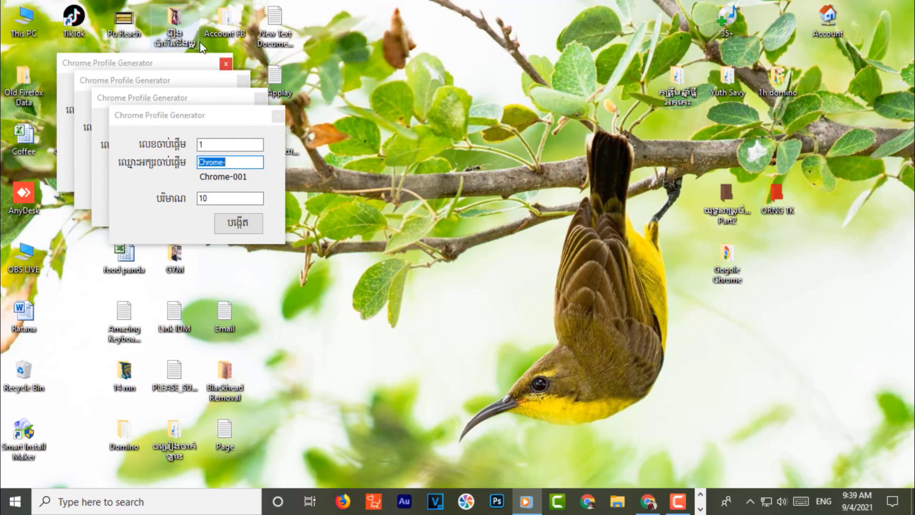
{"action": "left_click", "coordinate": [243, 80]}
{"action": "left_click", "coordinate": [258, 100]}
{"action": "left_click", "coordinate": [278, 115]}
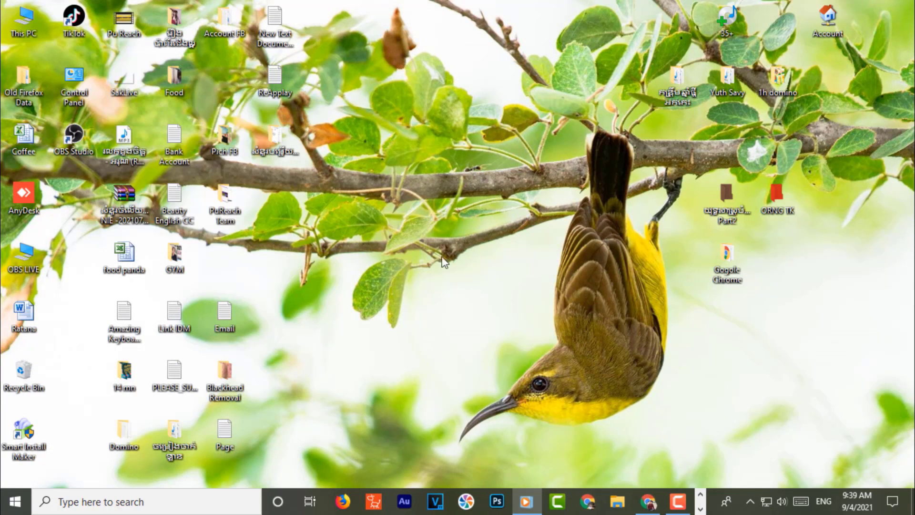
{"action": "right_click", "coordinate": [424, 216]}
{"action": "left_click", "coordinate": [472, 255]}
{"action": "right_click", "coordinate": [732, 269]}
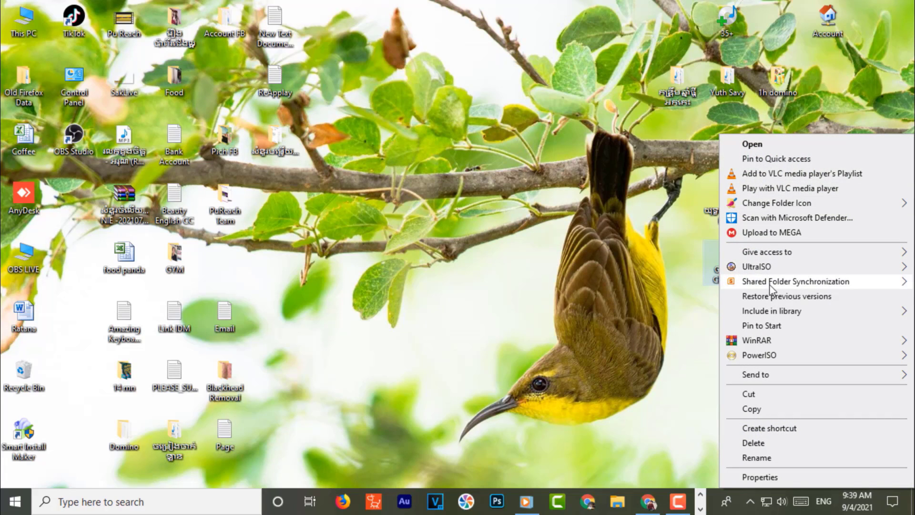
- Add the Gogole Chrome folder to Gogole Chrome.rar and place the archive icon below the folder
{"action": "mouse_move", "coordinate": [767, 340]}
{"action": "left_click", "coordinate": [613, 357]}
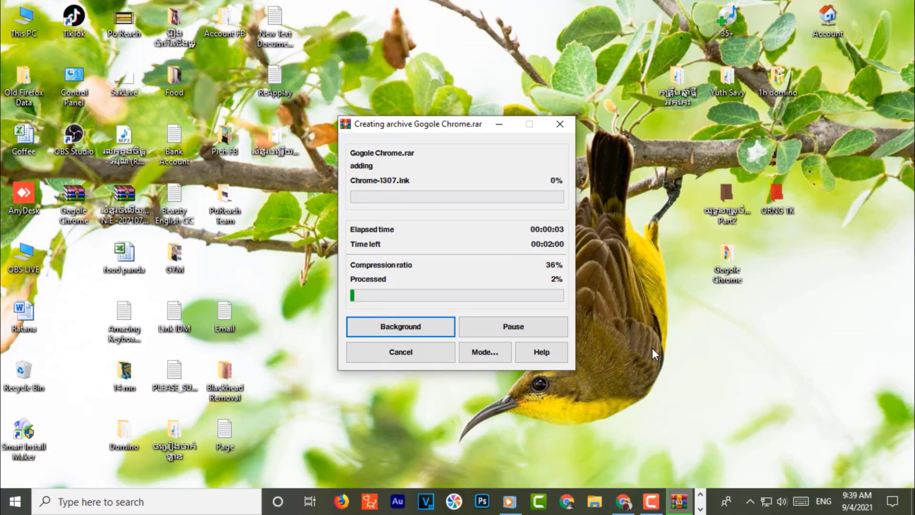
{"action": "left_click_drag", "start_coordinate": [576, 342], "coordinate": [681, 264]}
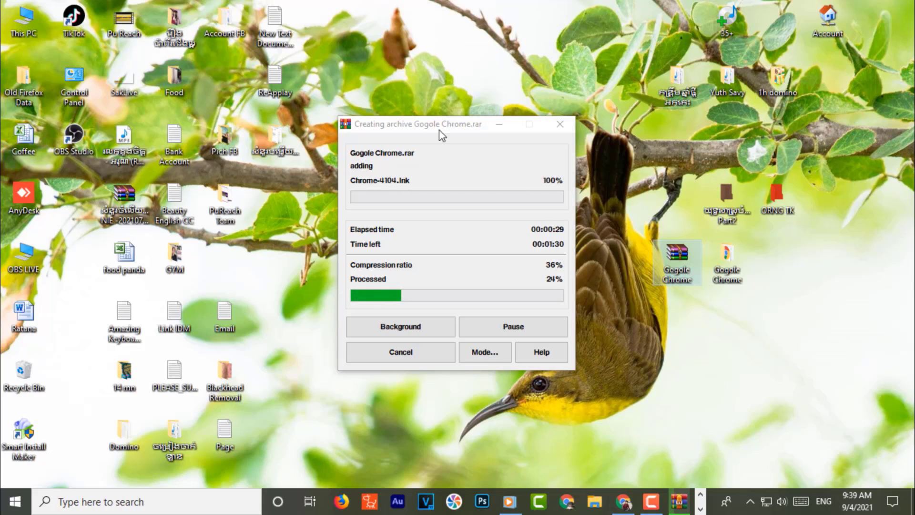
{"action": "left_click_drag", "start_coordinate": [438, 129], "coordinate": [291, 128]}
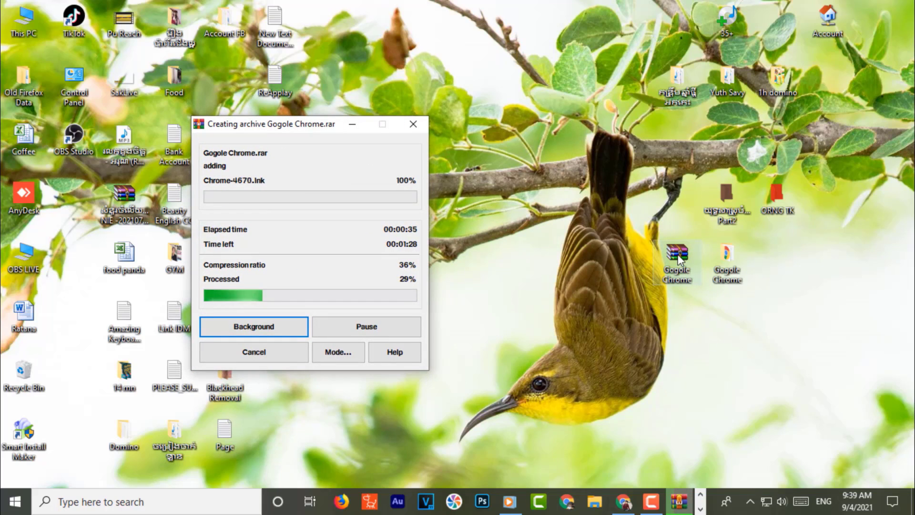
{"action": "left_click_drag", "start_coordinate": [677, 255], "coordinate": [736, 317]}
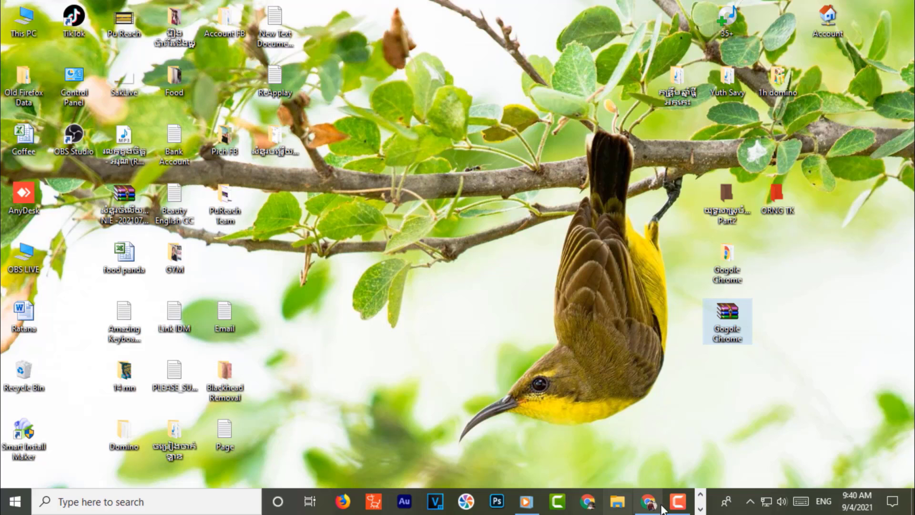
- Drag Gogole Chrome.rar from the desktop into Google Drive's My Drive and reload the page
{"action": "left_click", "coordinate": [701, 495]}
{"action": "left_click", "coordinate": [701, 506]}
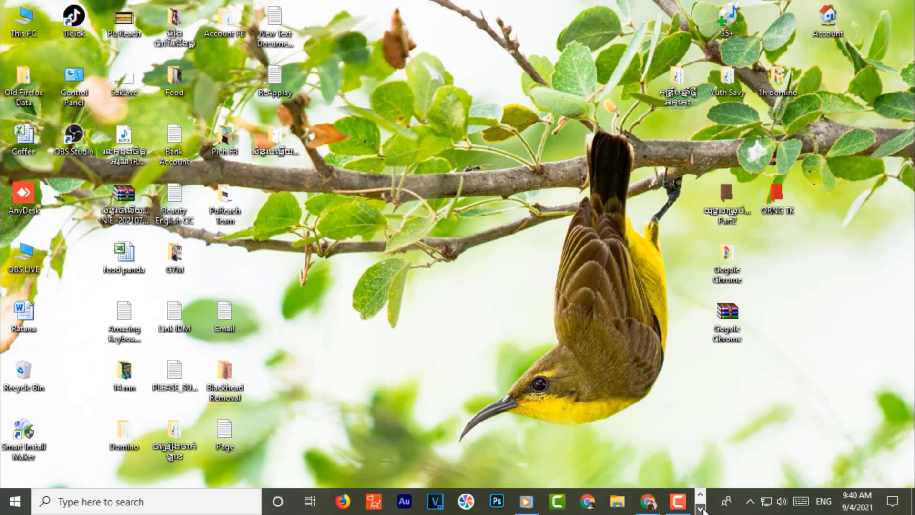
{"action": "right_click", "coordinate": [527, 250]}
{"action": "left_click", "coordinate": [561, 291]}
{"action": "left_click_drag", "start_coordinate": [732, 325], "coordinate": [457, 408]}
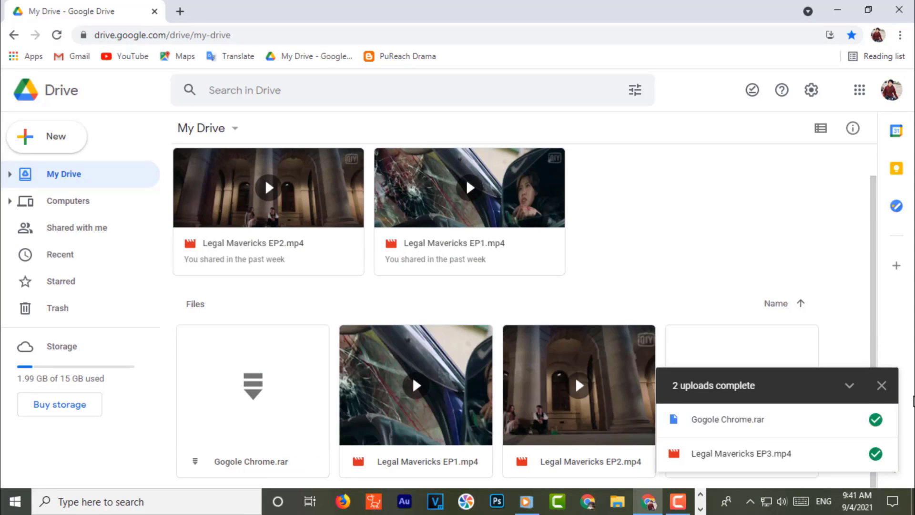
{"action": "left_click", "coordinate": [881, 385]}
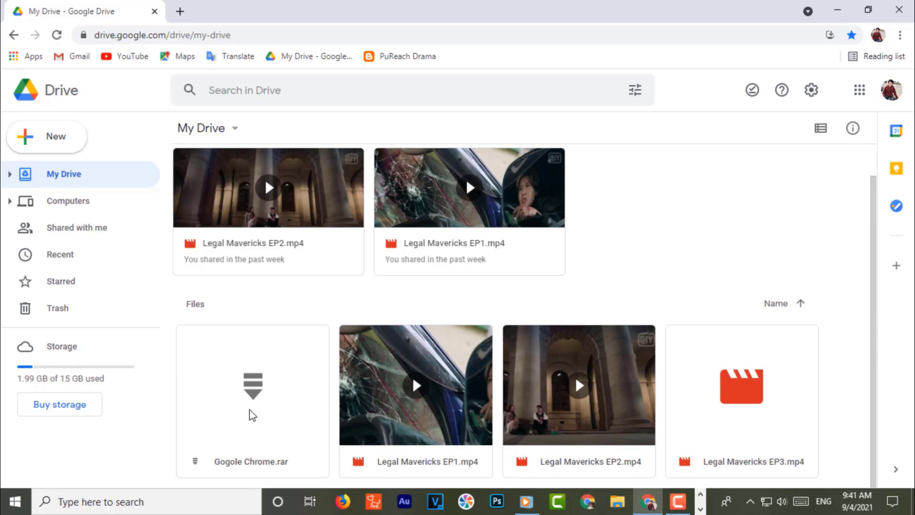
{"action": "left_click", "coordinate": [271, 461]}
{"action": "left_click", "coordinate": [57, 34]}
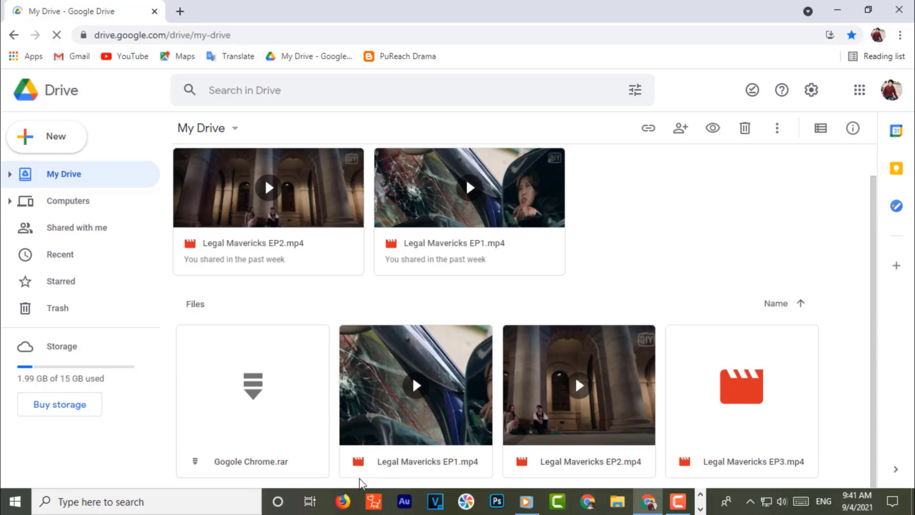
- Launch Firefox, dismiss the default-browser prompt, and open the bookmarked Bitly page
{"action": "left_click", "coordinate": [344, 501]}
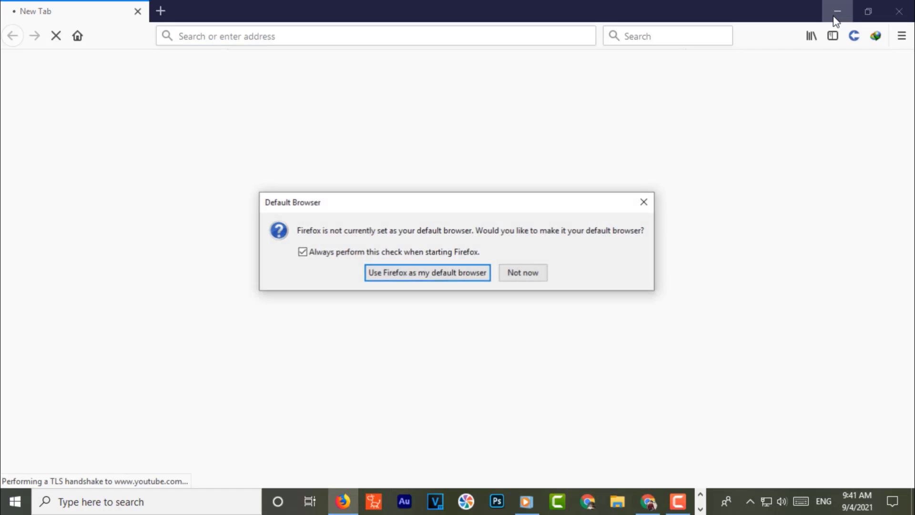
{"action": "left_click", "coordinate": [644, 202]}
{"action": "left_click", "coordinate": [811, 36]}
{"action": "left_click", "coordinate": [674, 61]}
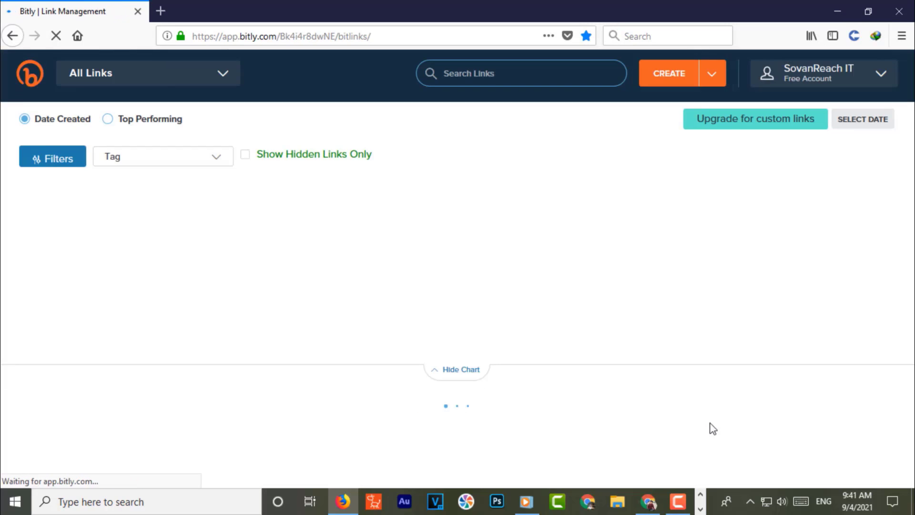
- Share Gogole Chrome.rar in Drive so anyone with the link can view it
{"action": "left_click", "coordinate": [648, 502]}
{"action": "scroll", "coordinate": [305, 384], "scroll_direction": "down", "scroll_amount": 1}
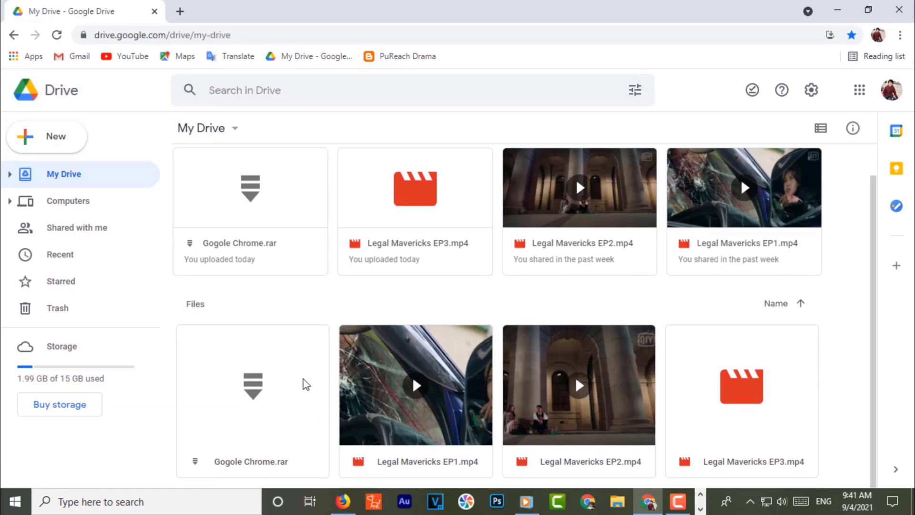
{"action": "left_click", "coordinate": [56, 35]}
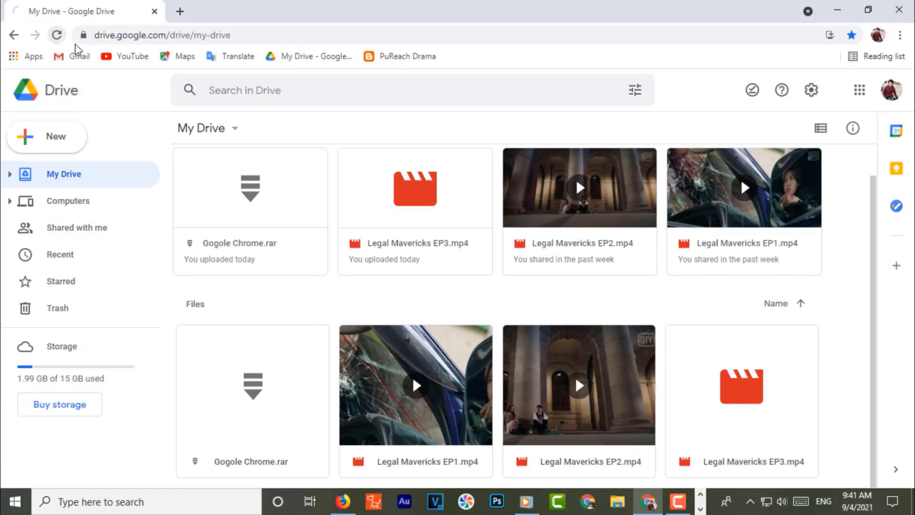
{"action": "left_click", "coordinate": [229, 380]}
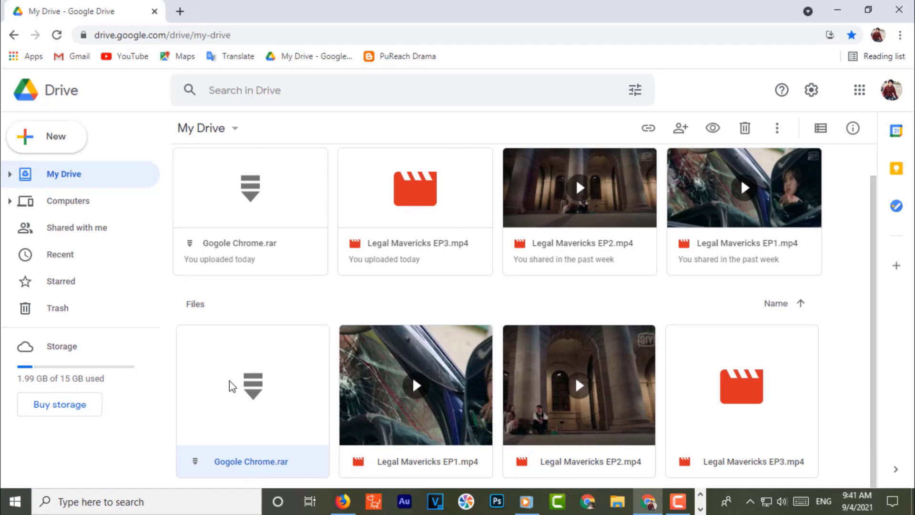
{"action": "right_click", "coordinate": [230, 380]}
{"action": "left_click", "coordinate": [299, 206]}
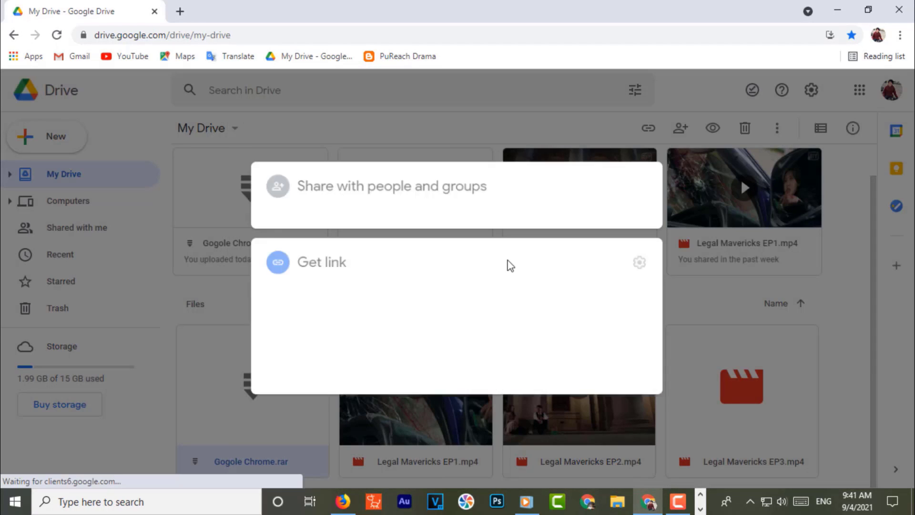
{"action": "left_click", "coordinate": [329, 333]}
{"action": "left_click", "coordinate": [361, 395]}
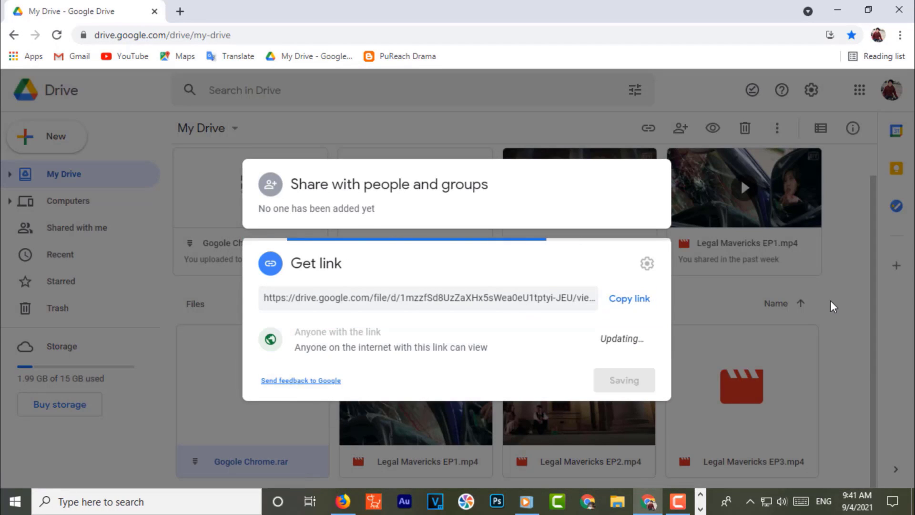
{"action": "left_click", "coordinate": [620, 403]}
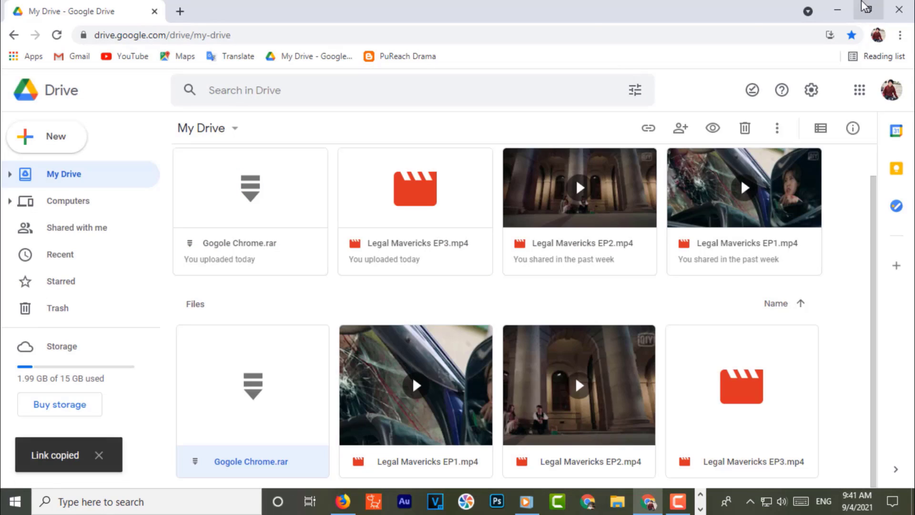
{"action": "left_click", "coordinate": [837, 10]}
{"action": "left_click", "coordinate": [669, 74]}
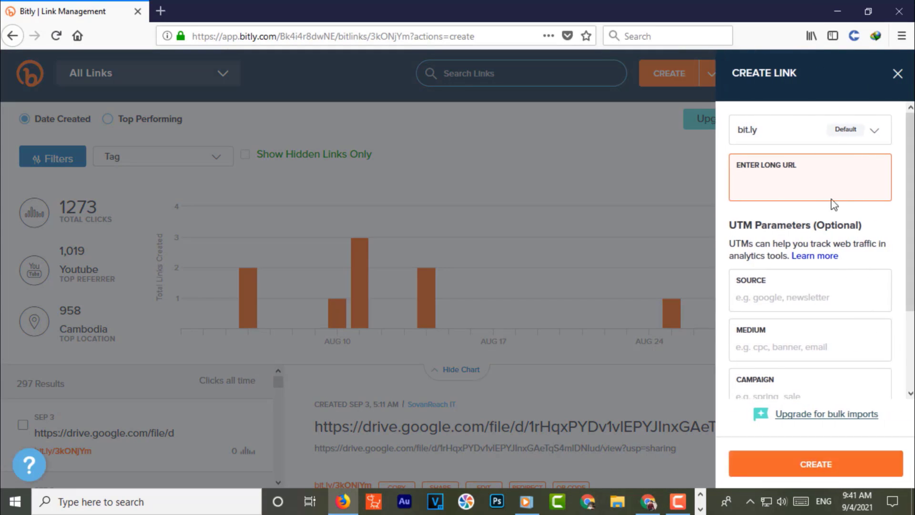
{"action": "right_click", "coordinate": [751, 183]}
{"action": "left_click", "coordinate": [786, 240]}
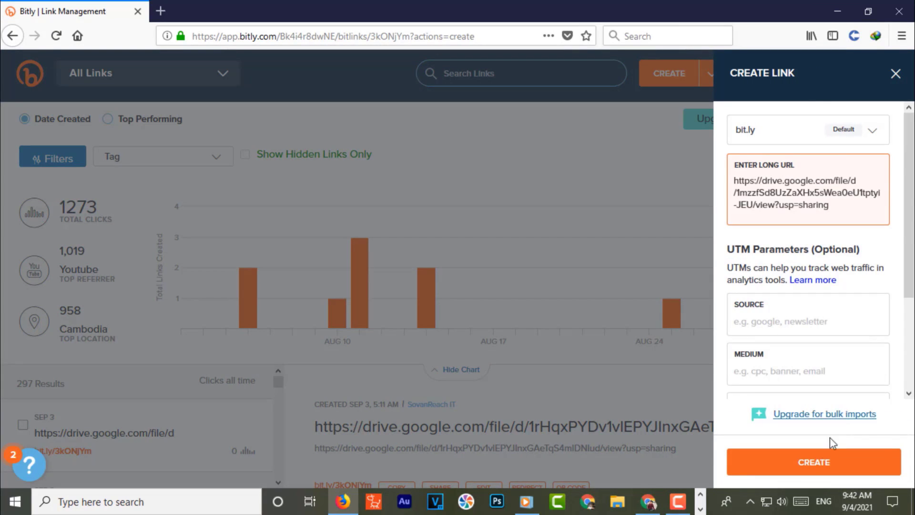
{"action": "left_click", "coordinate": [818, 470]}
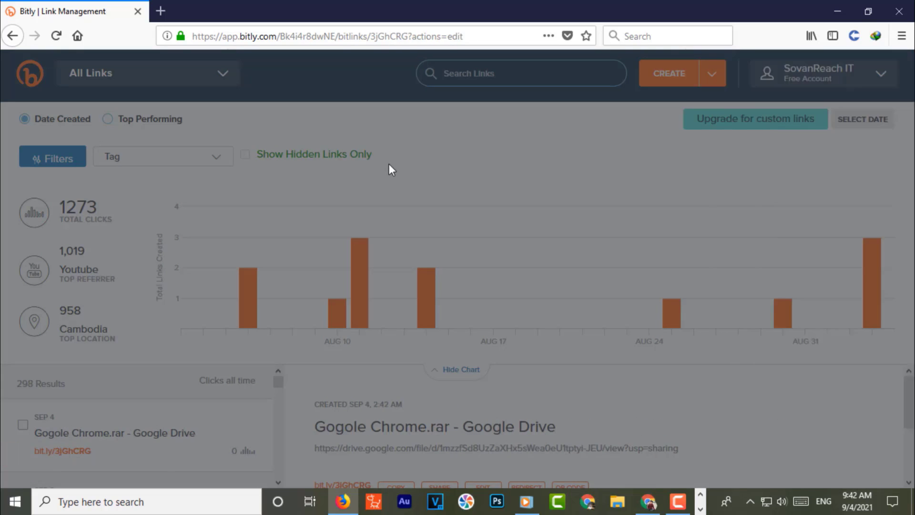
- Close Firefox and reopen Link Download.txt from the Gogole Chrome folder
{"action": "left_click", "coordinate": [905, 12]}
{"action": "double_click", "coordinate": [719, 261]}
{"action": "double_click", "coordinate": [406, 311]}
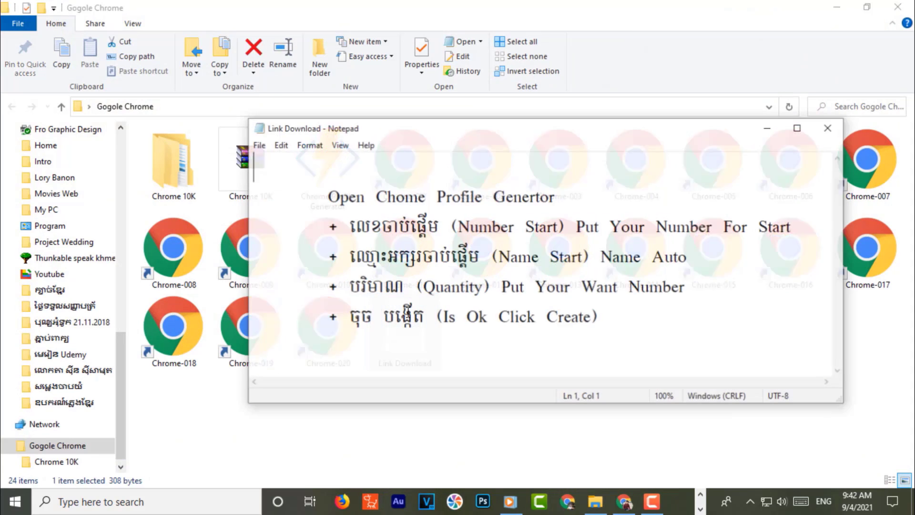
{"action": "key", "text": "Return"}
{"action": "key", "text": "Return"}
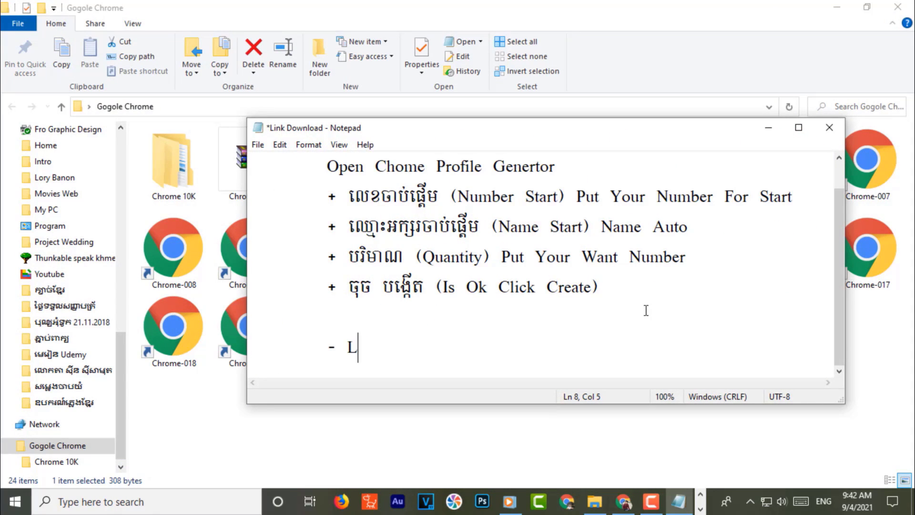
{"action": "type", "text": "- Link D"}
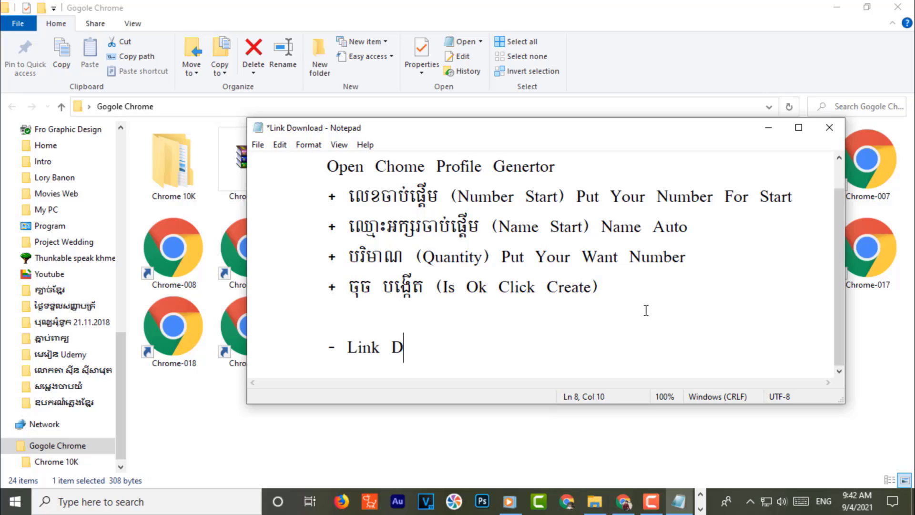
{"action": "type", "text": "ownload:"}
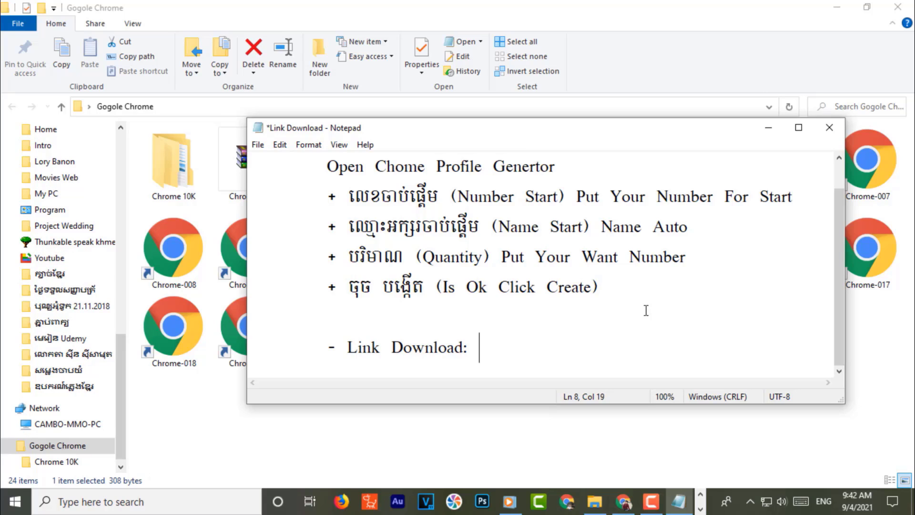
{"action": "key", "text": "ctrl+v"}
{"action": "left_click", "coordinate": [822, 129]}
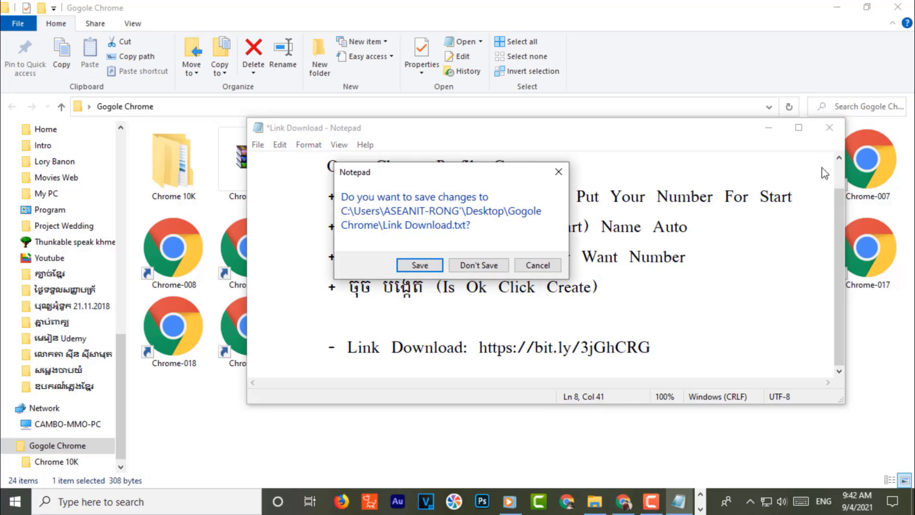
{"action": "left_click", "coordinate": [413, 265]}
- Close the Gogole Chrome folder window and refresh the desktop
{"action": "left_click", "coordinate": [897, 7]}
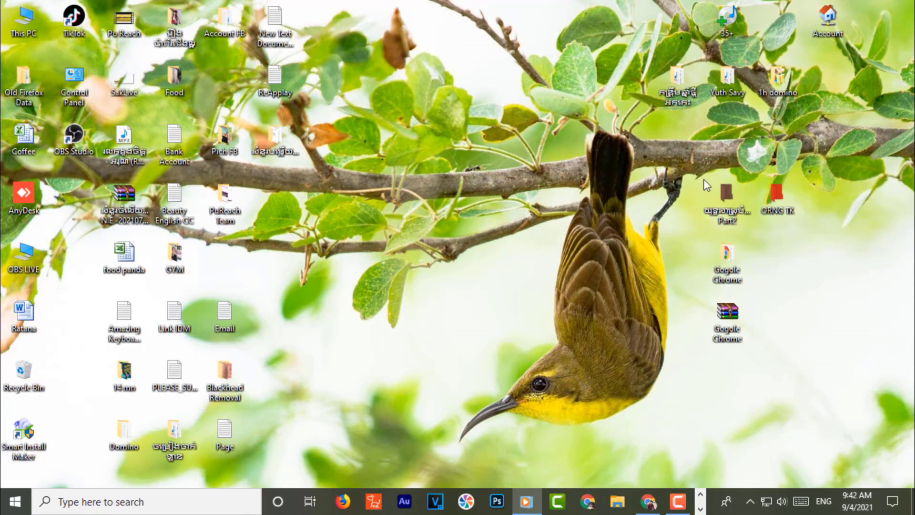
{"action": "right_click", "coordinate": [437, 168]}
{"action": "left_click", "coordinate": [494, 204]}
{"action": "right_click", "coordinate": [419, 176]}
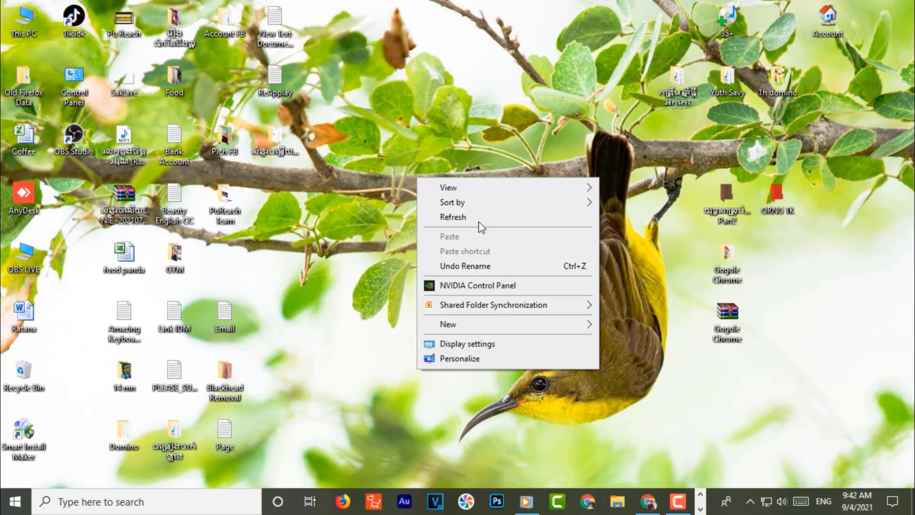